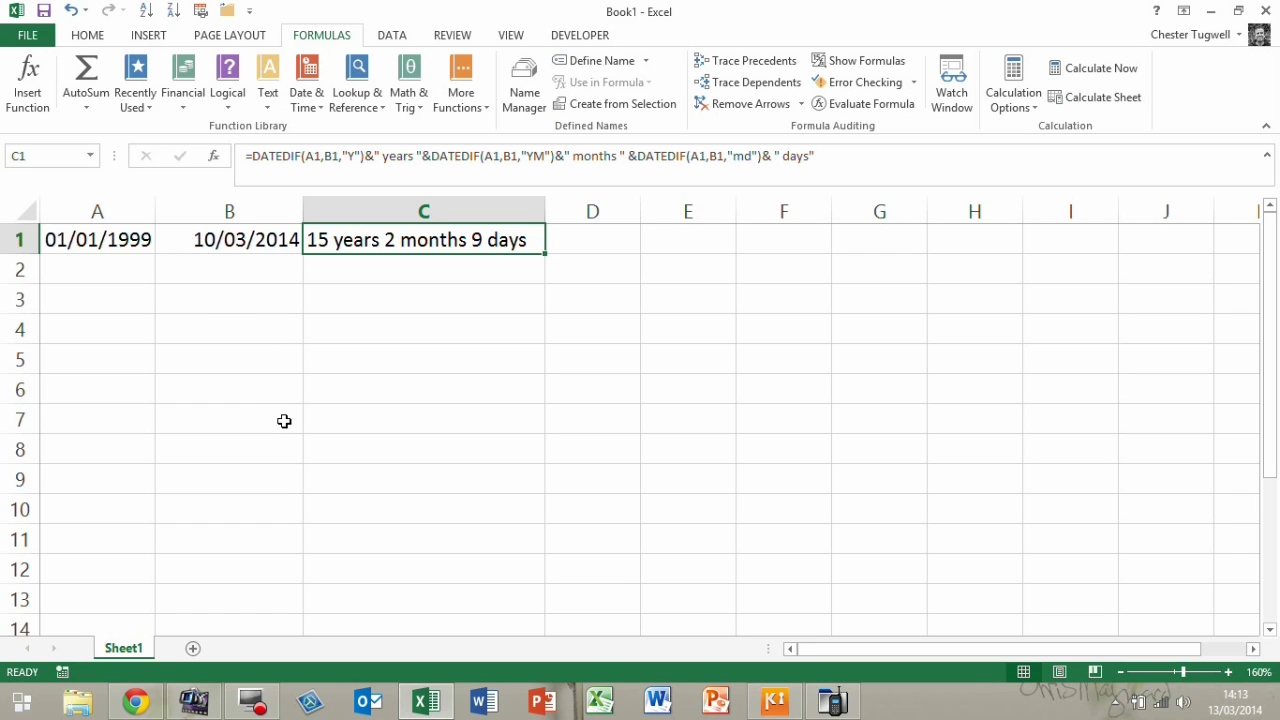
Copy the two dates in A1:B1 into A1:B1 of a new Sheet2
drag(128, 239, 212, 237)
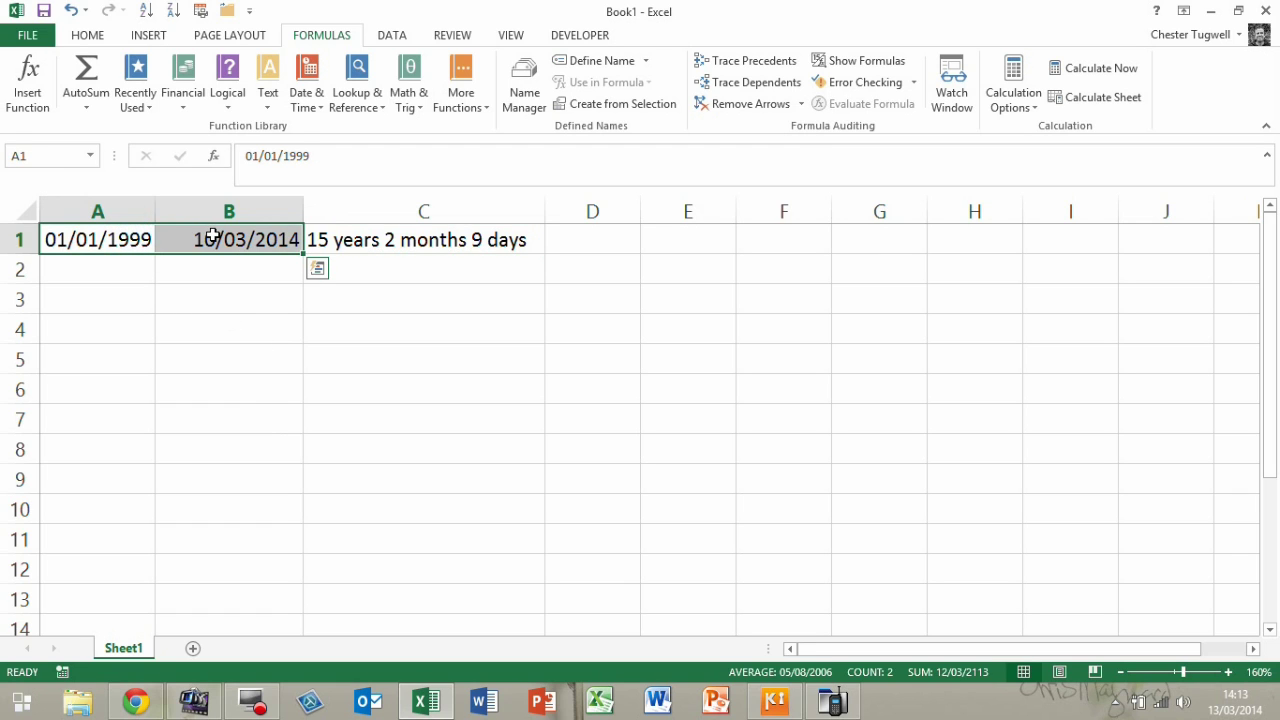
key(ctrl+c)
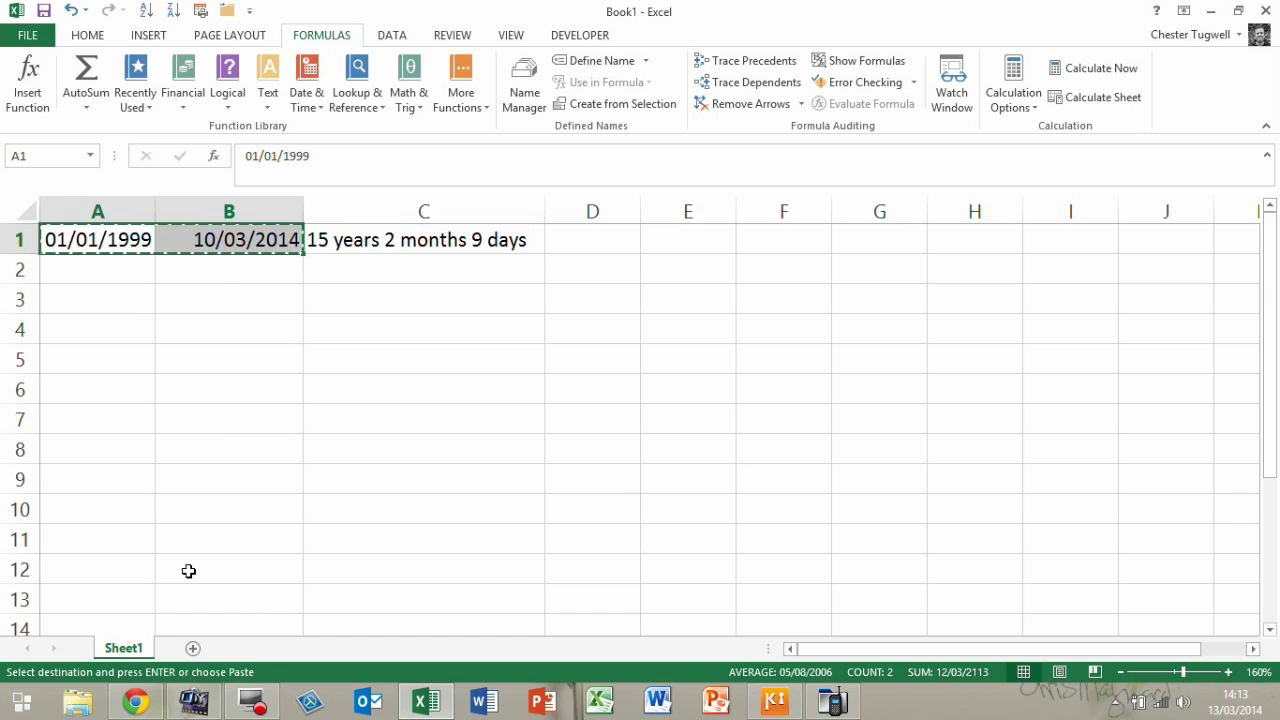
click(192, 648)
key(ctrl+v)
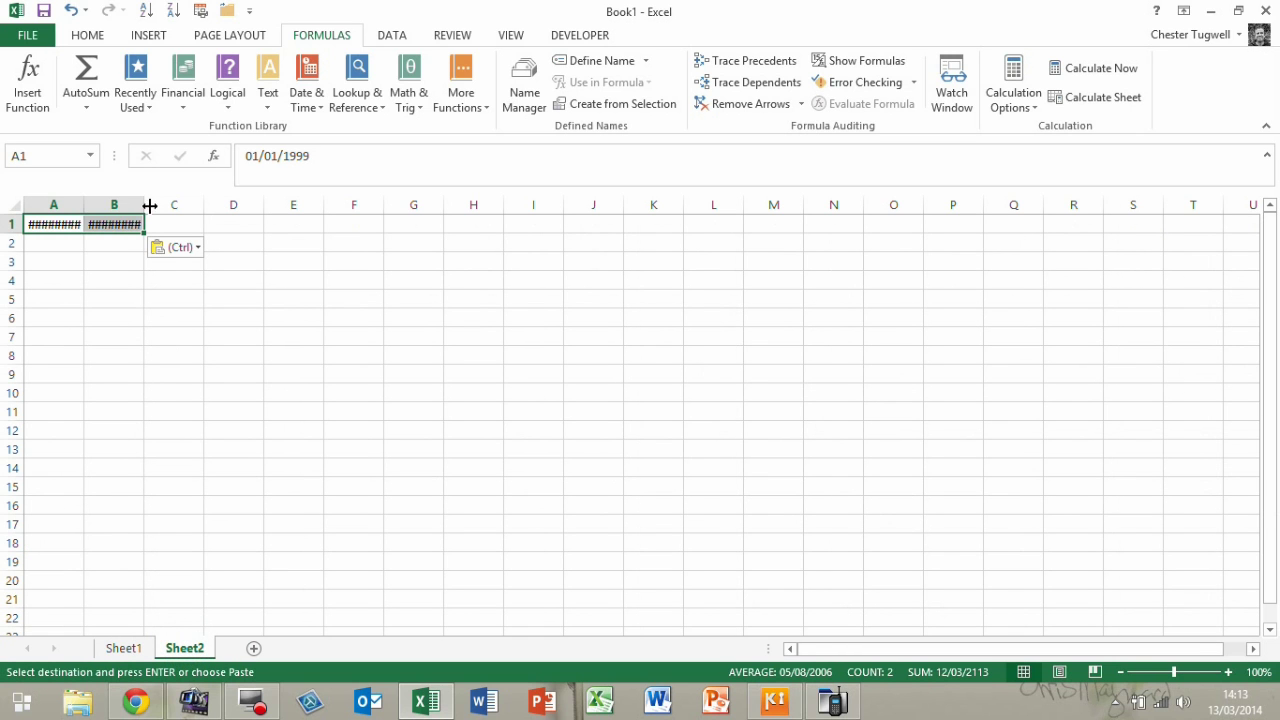
Widen columns A and B and zoom in so both dates display
drag(85, 204, 282, 216)
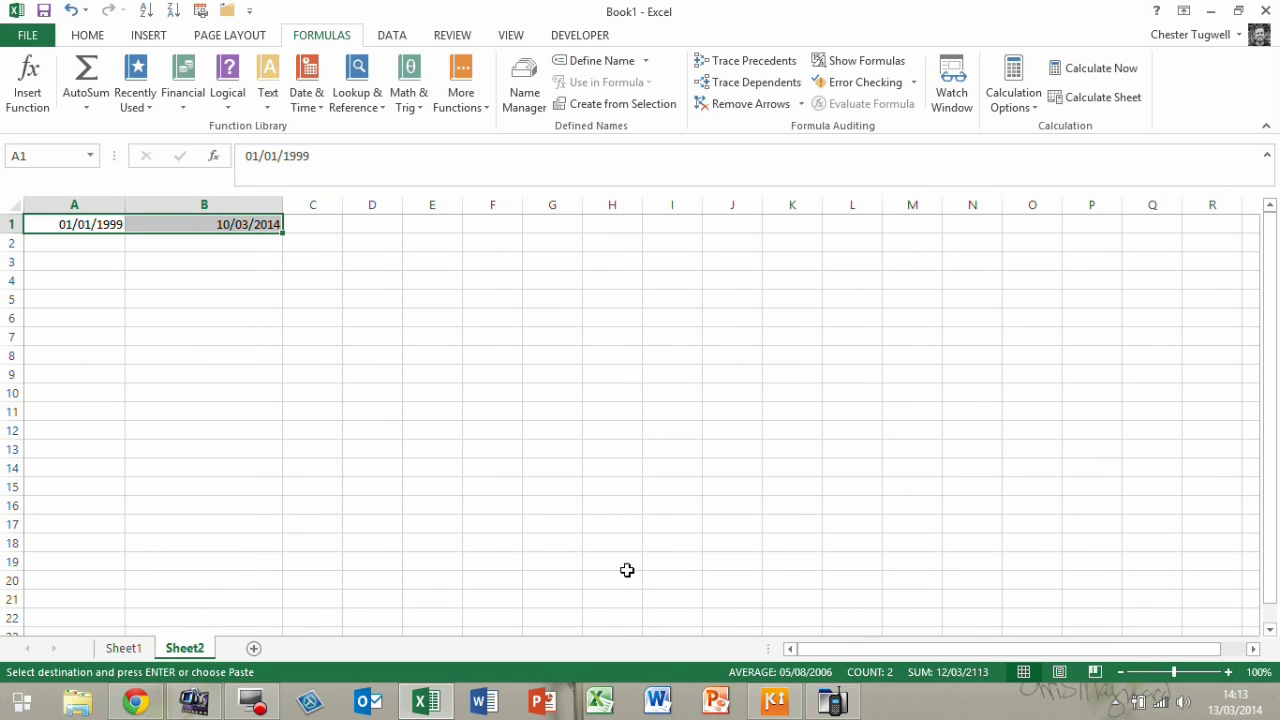
click(1228, 672)
click(1228, 672)
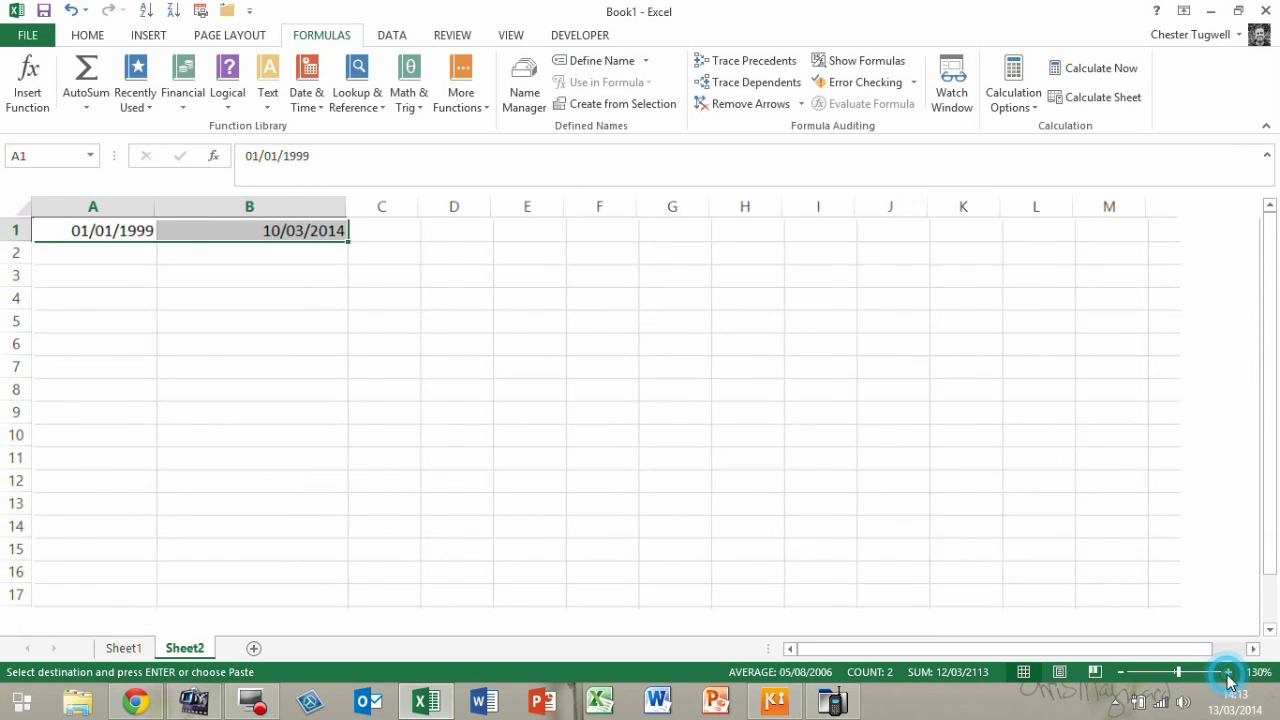
click(1228, 672)
click(1228, 672)
Enter =DATEDIF(A1,B1,"Y") in C1, returning 15 whole years
click(472, 241)
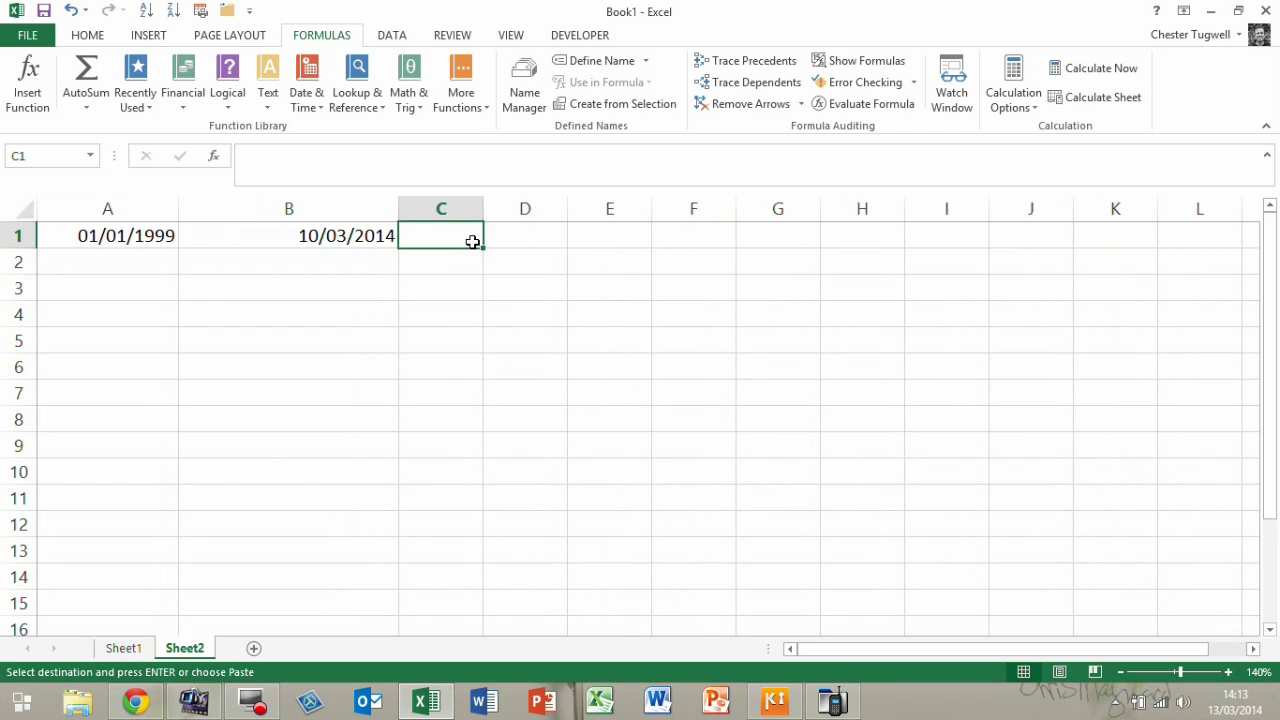
text(=)
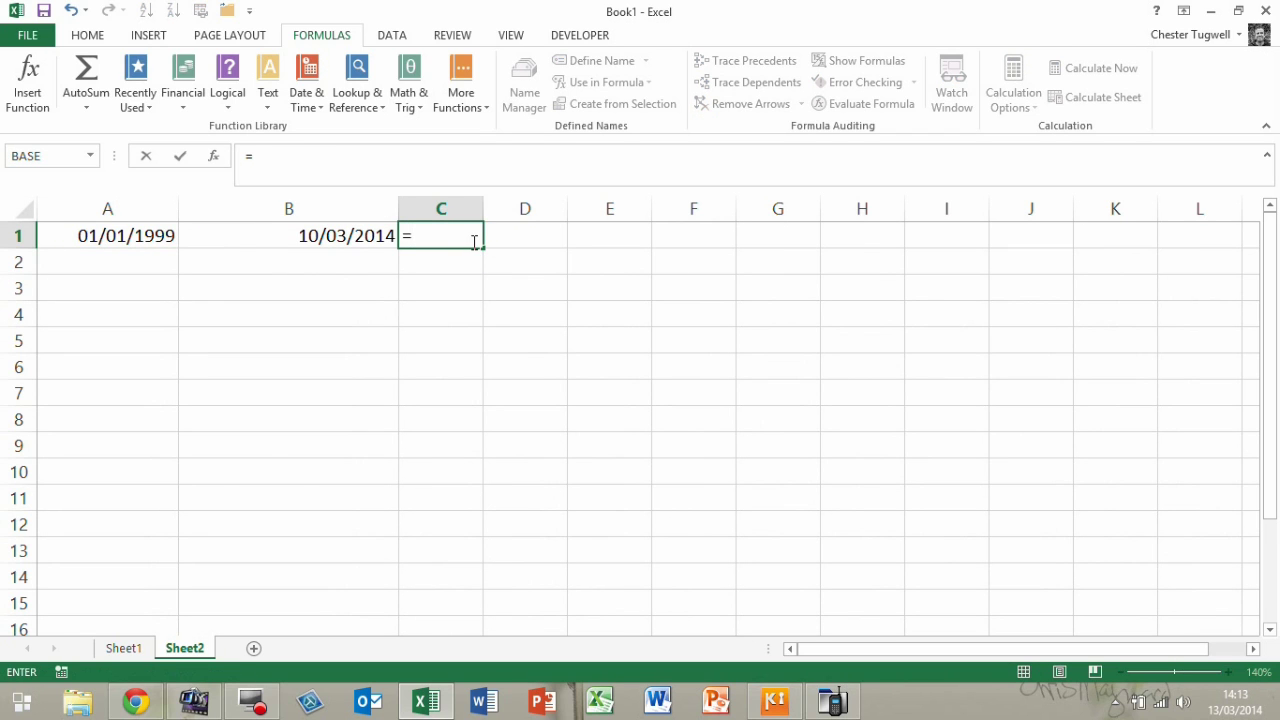
text(da)
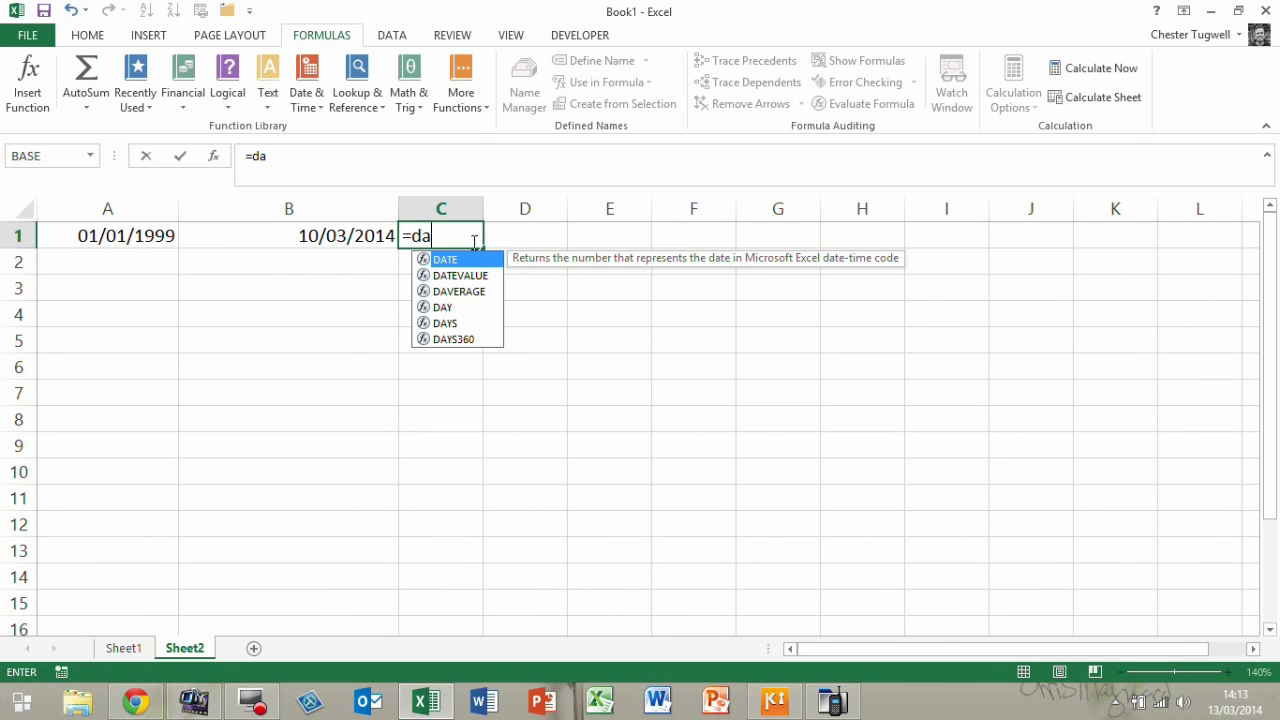
text(t)
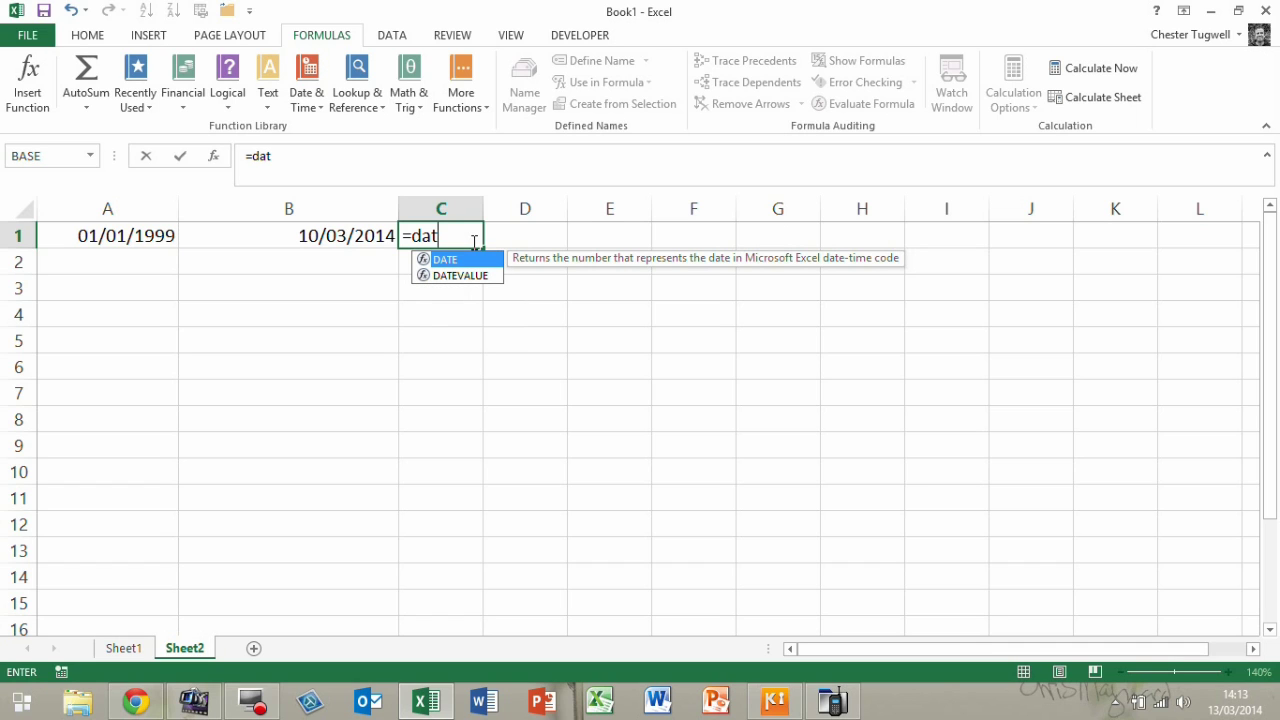
key(BackSpace)
key(BackSpace)
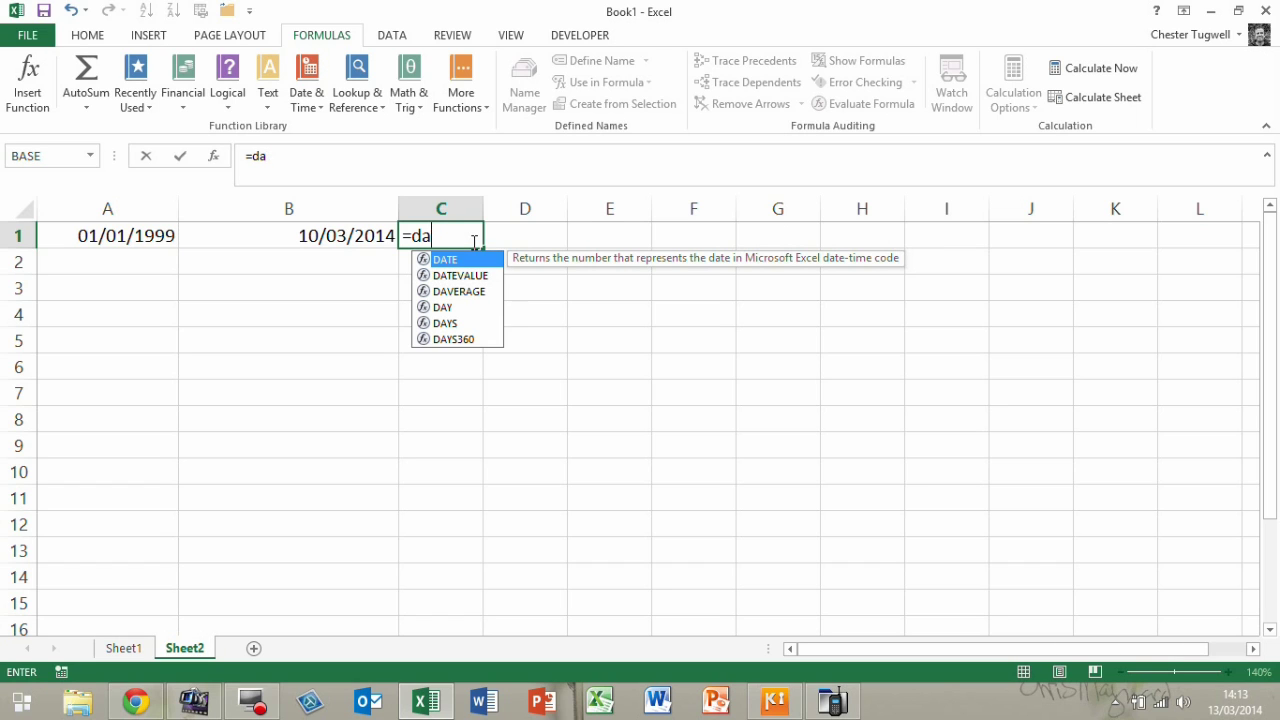
text(ate)
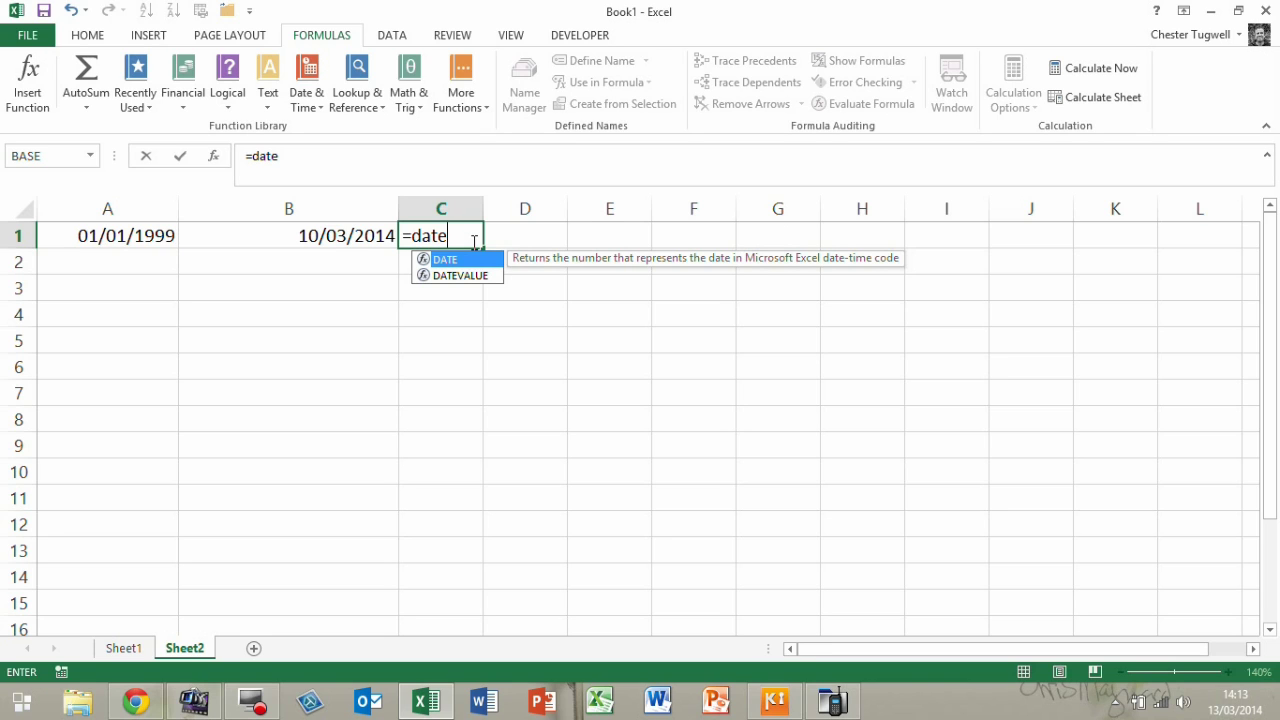
text(d)
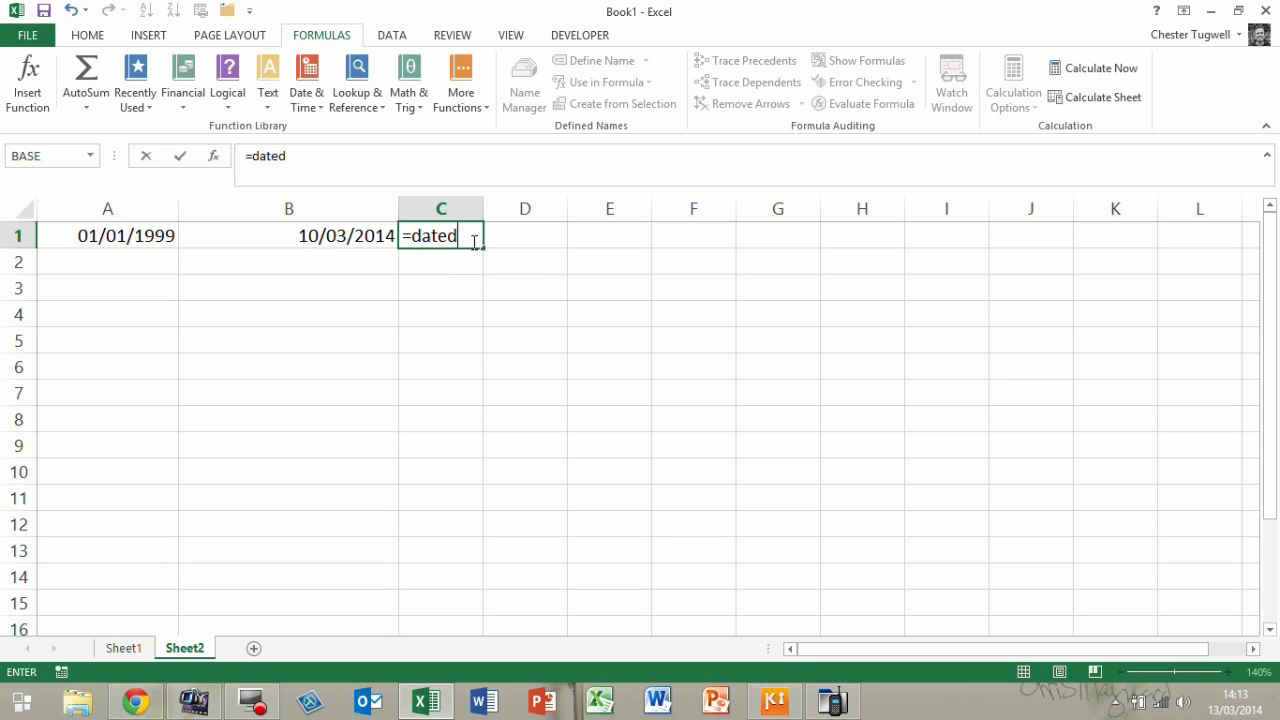
text(if()
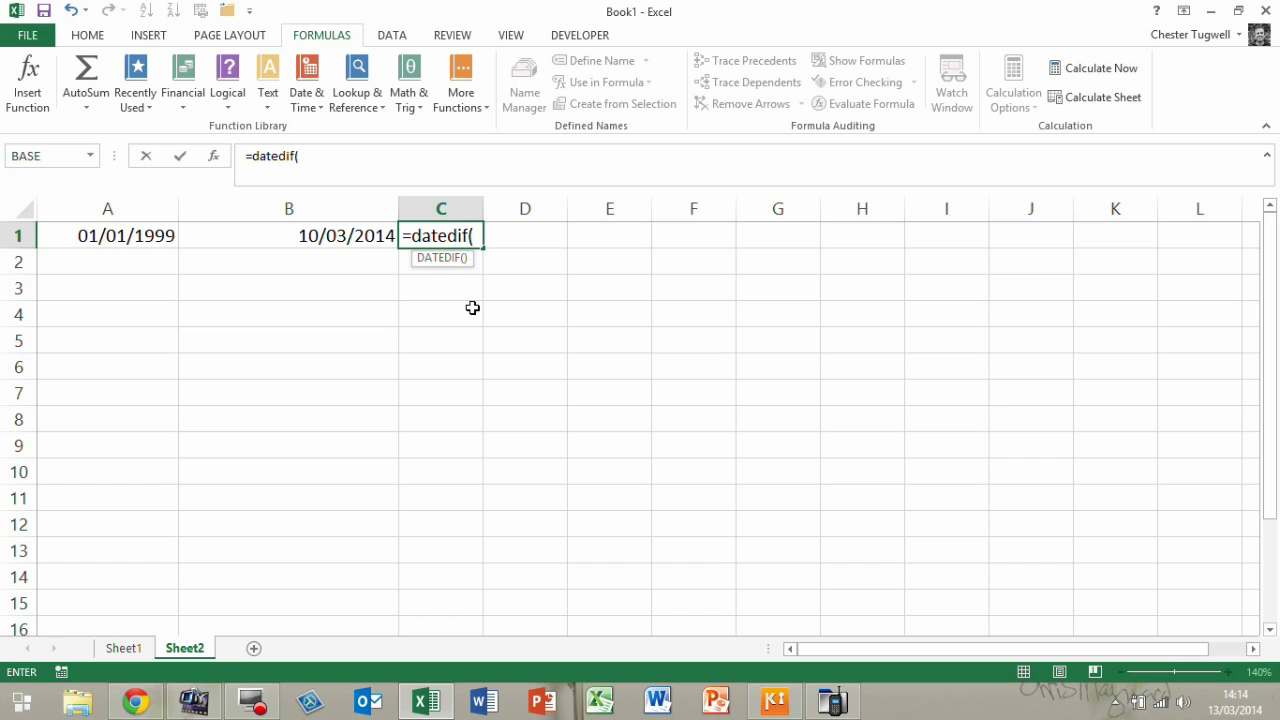
click(126, 235)
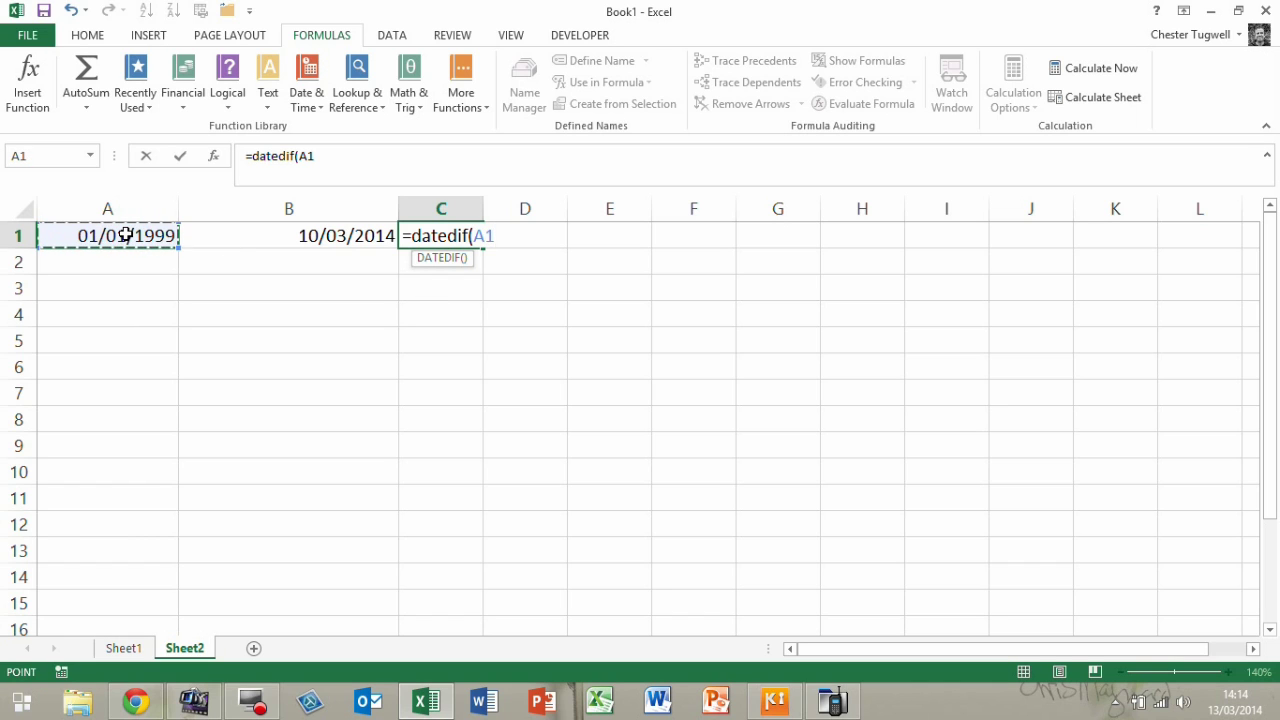
text(,)
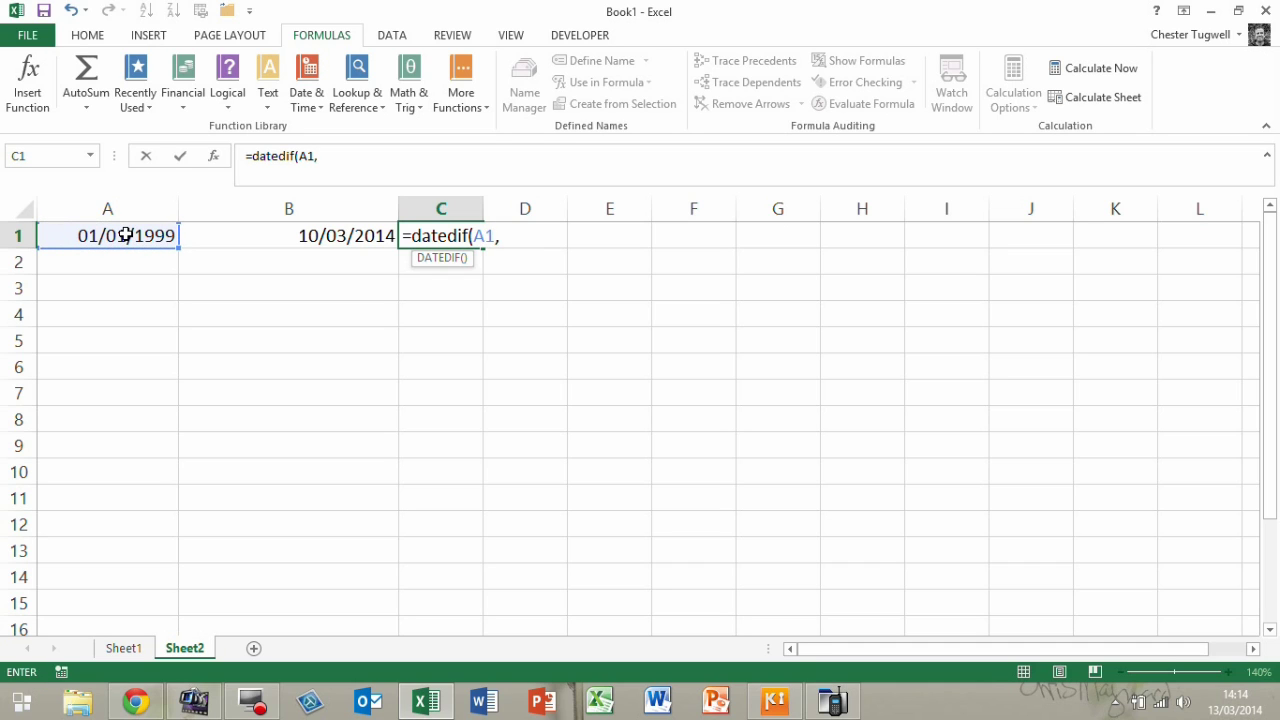
click(297, 236)
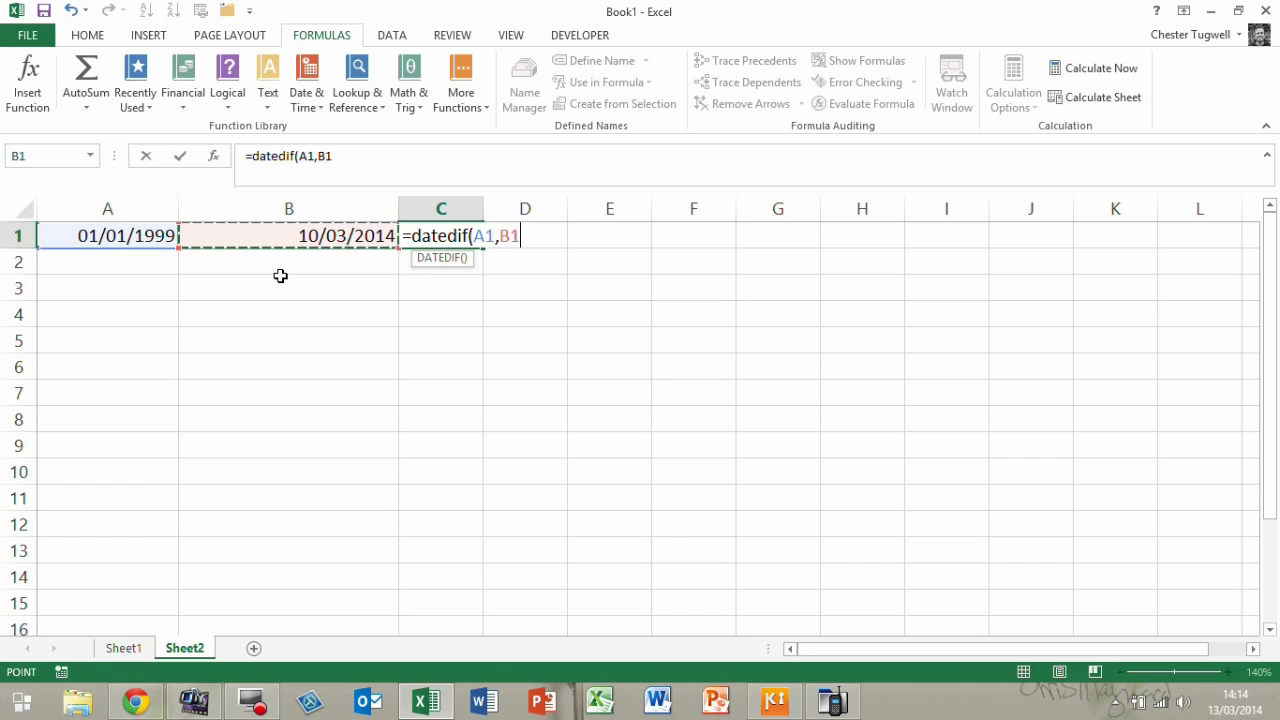
text(,)
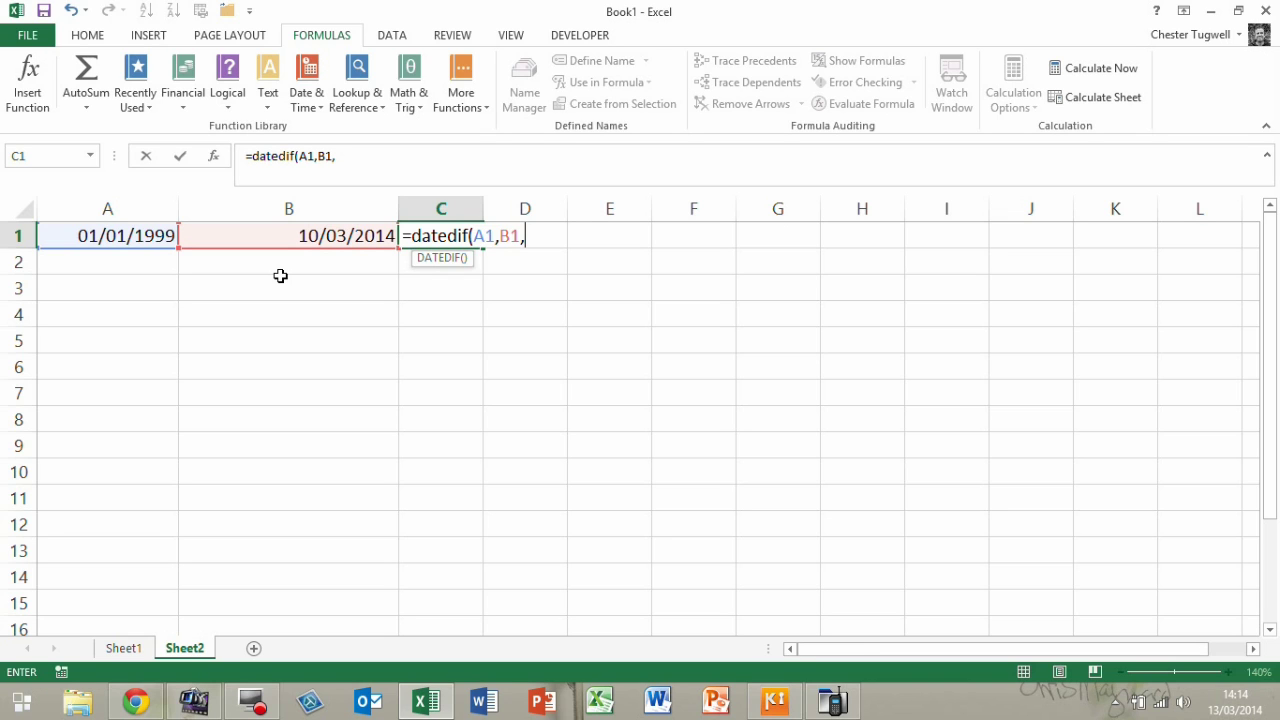
text("Y"))
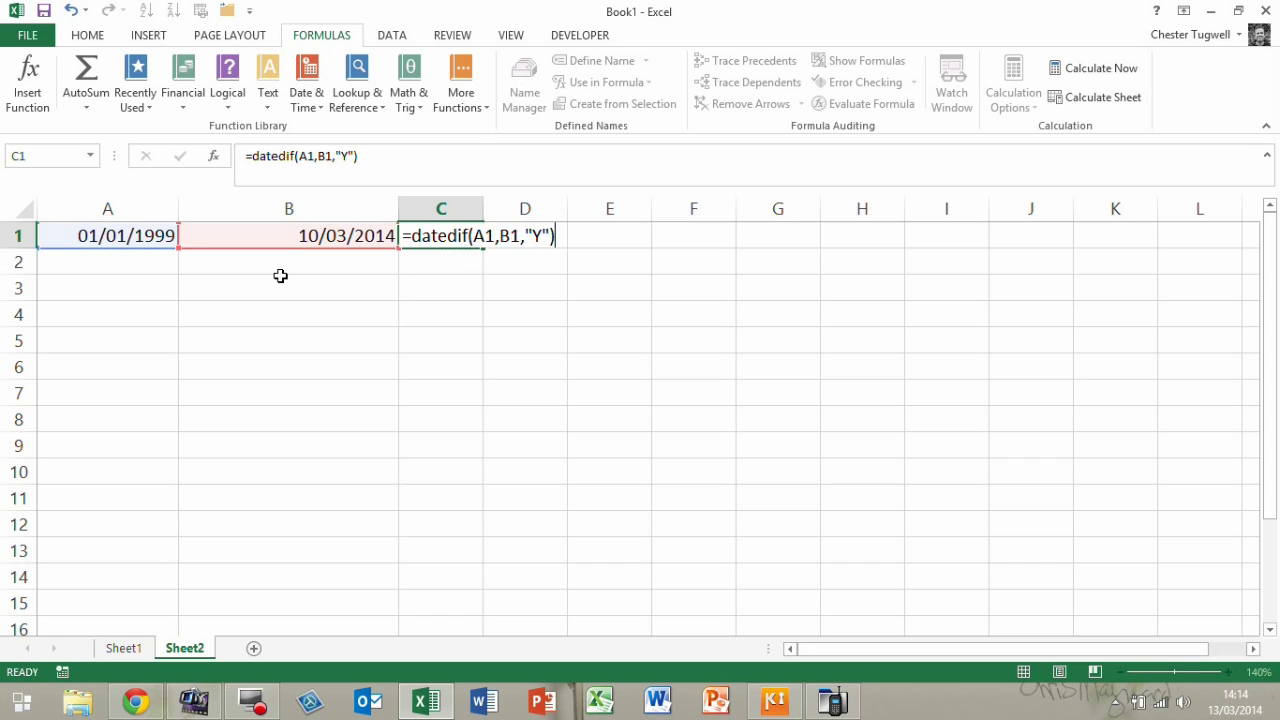
key(Return)
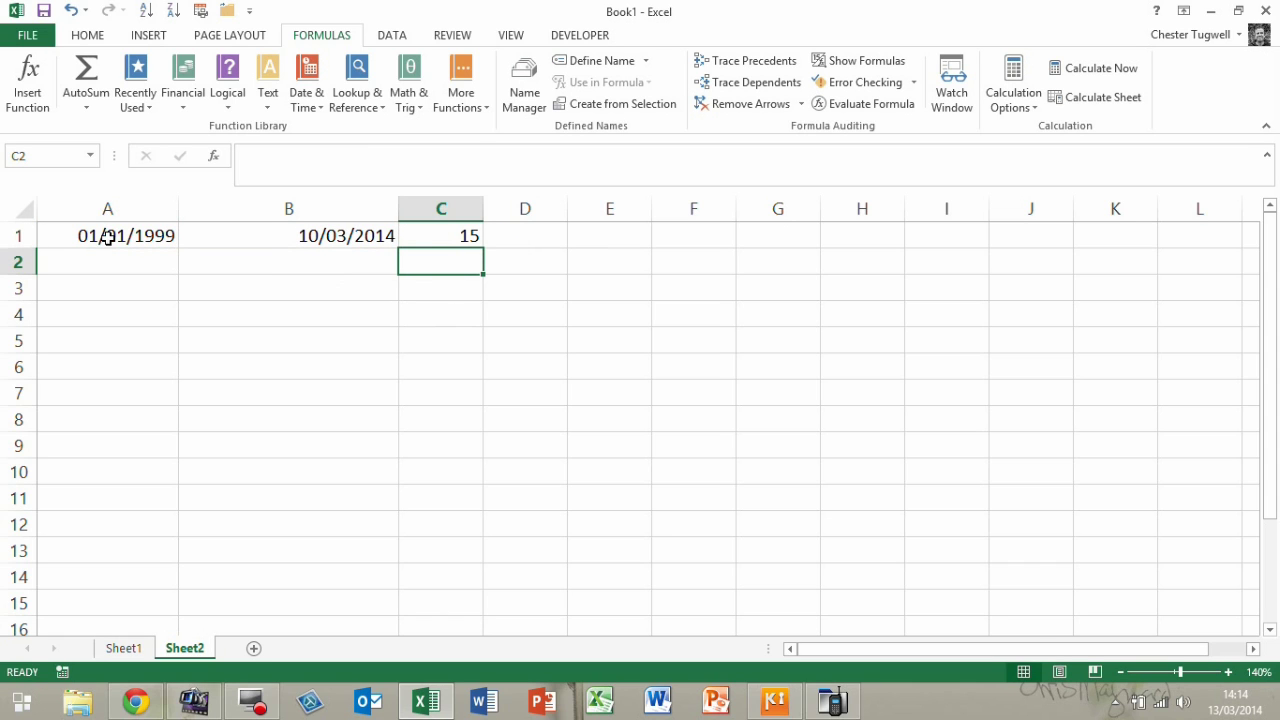
Change C1's DATEDIF unit from "Y" to "M" to count total months
click(443, 237)
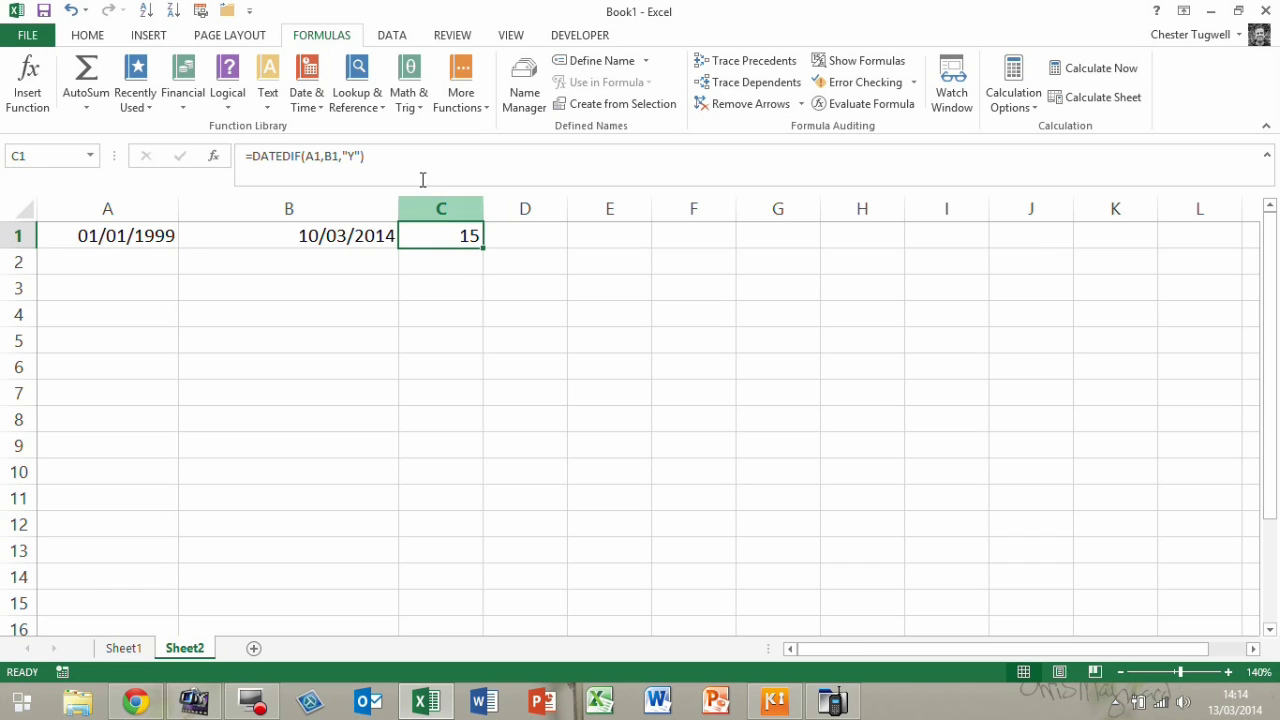
click(356, 157)
key(BackSpace)
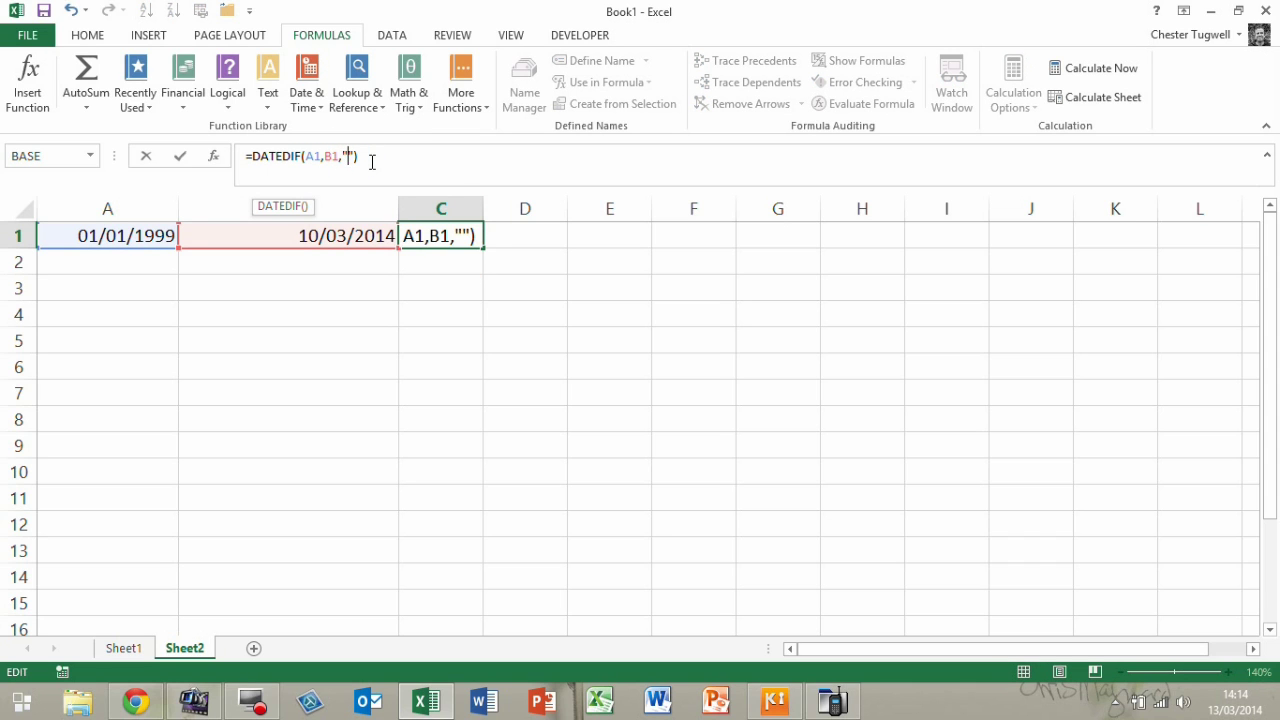
text(M)
click(180, 157)
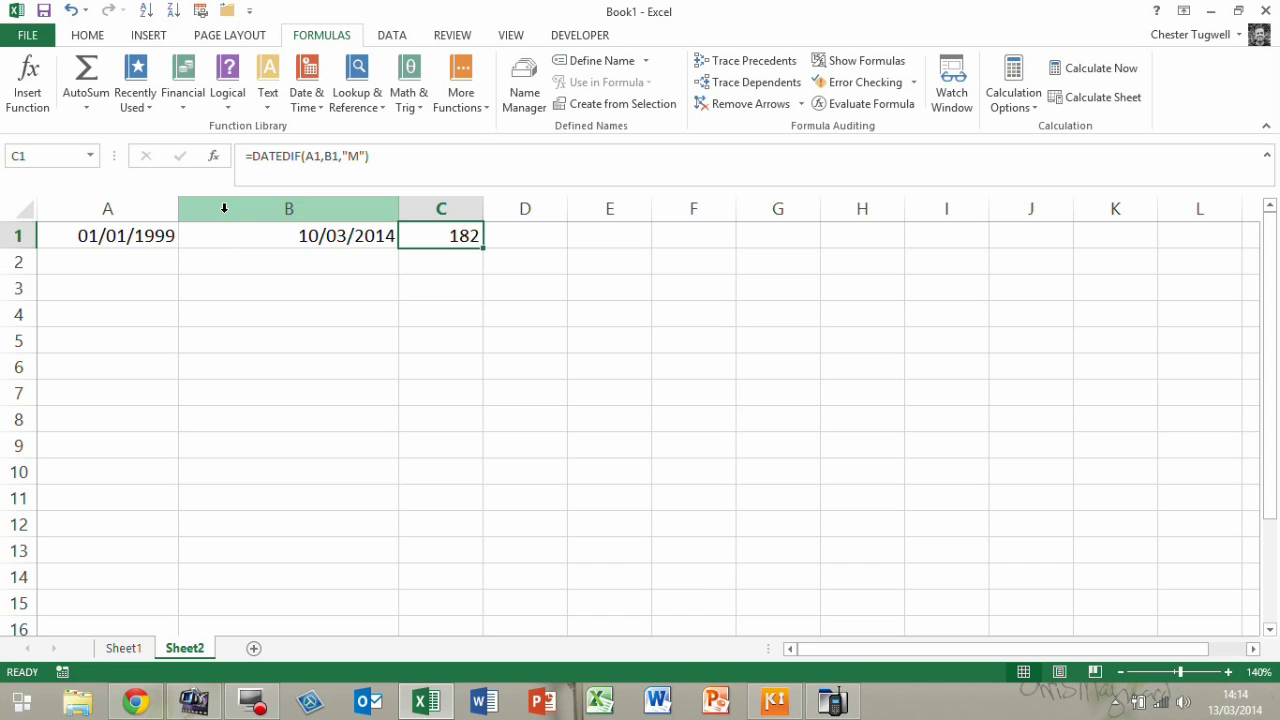
Change the unit to "YM" so C1 shows 2 leftover months
click(352, 158)
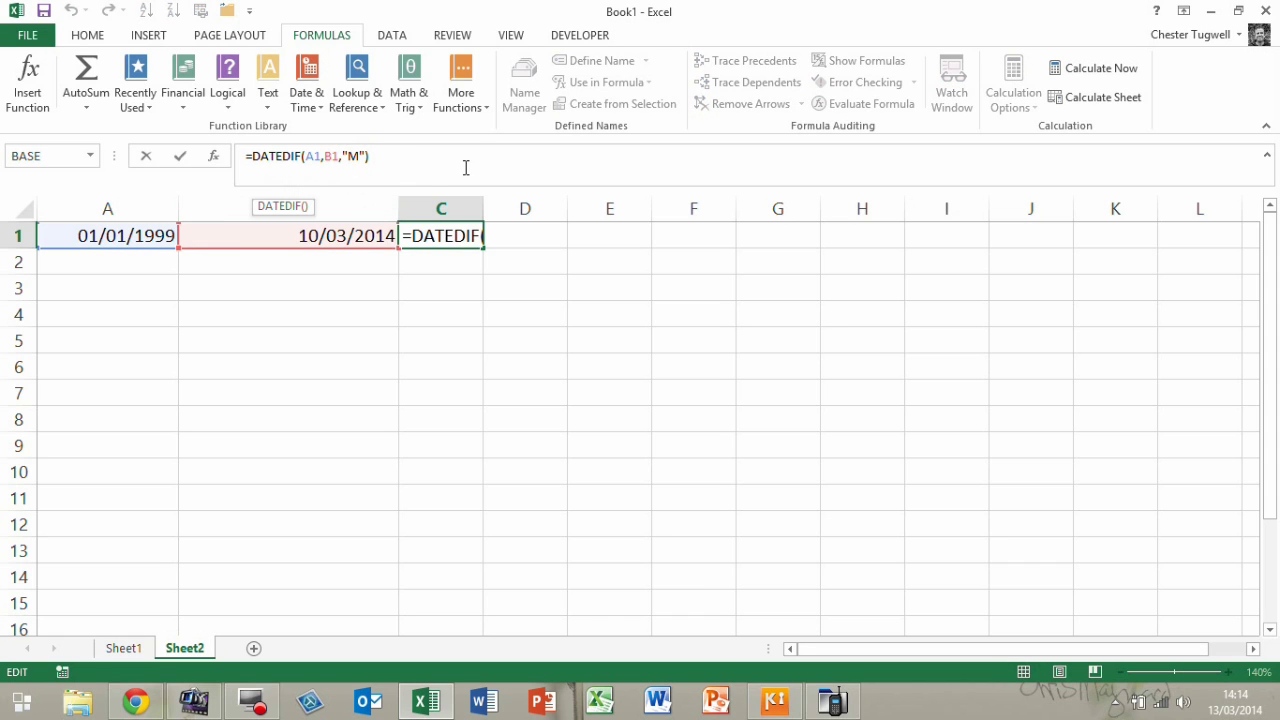
text(Y)
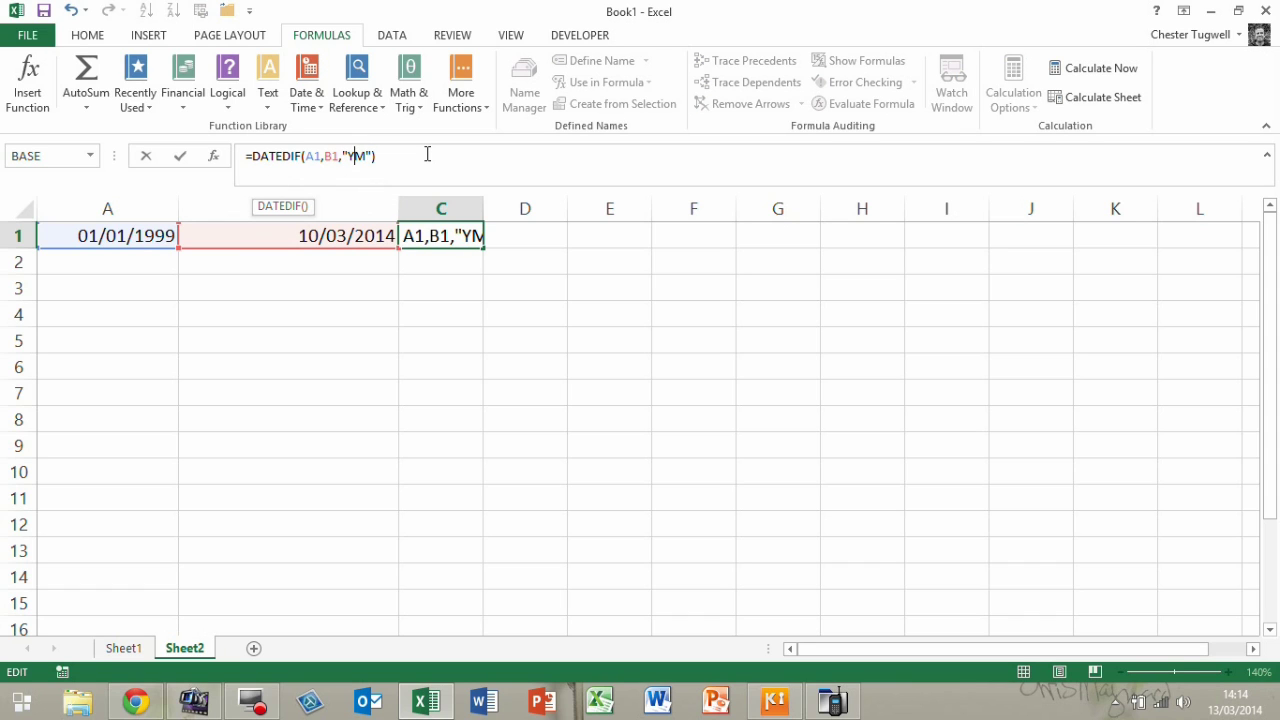
key(Return)
click(434, 232)
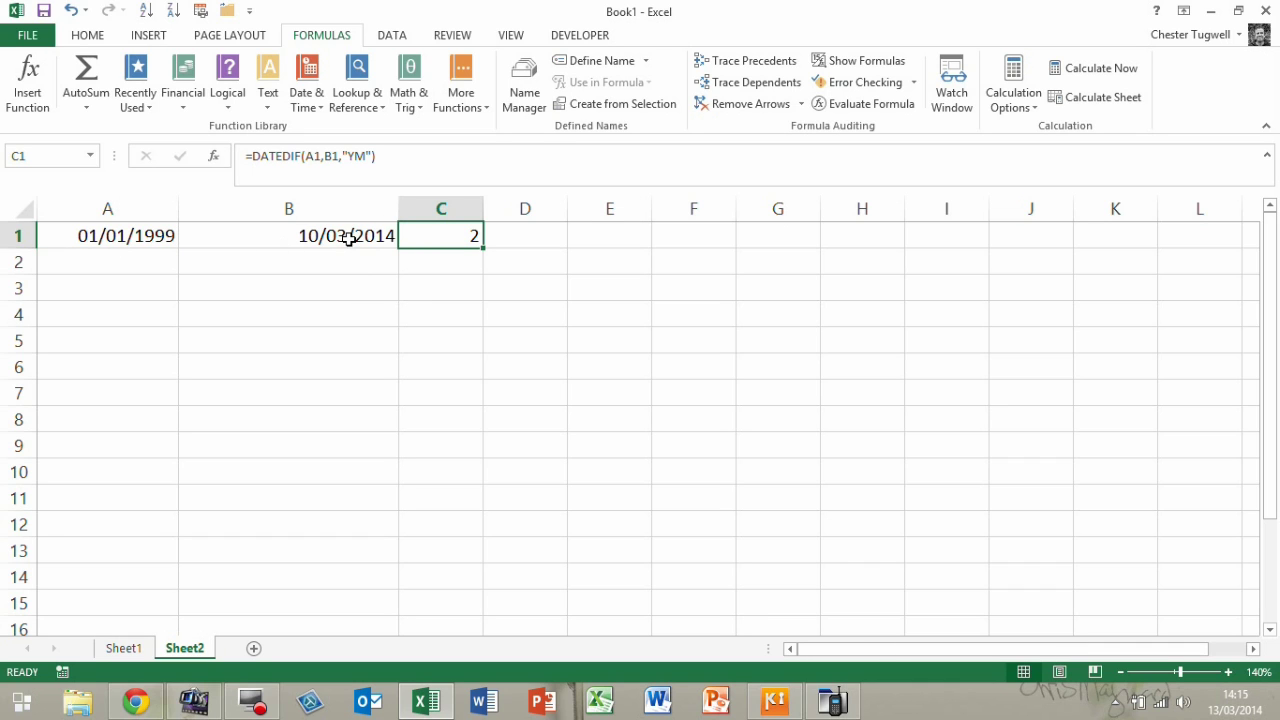
Change C1's DATEDIF unit to "D", giving 5547 total days
click(366, 156)
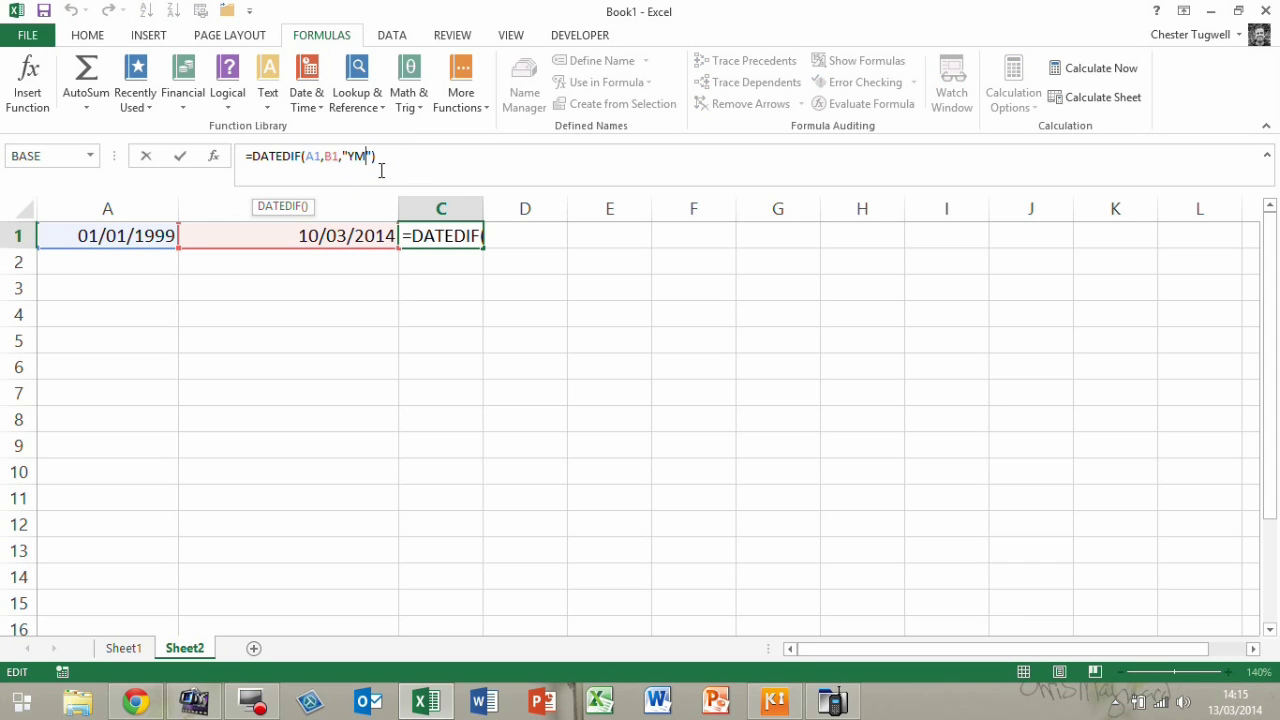
key(BackSpace)
key(BackSpace)
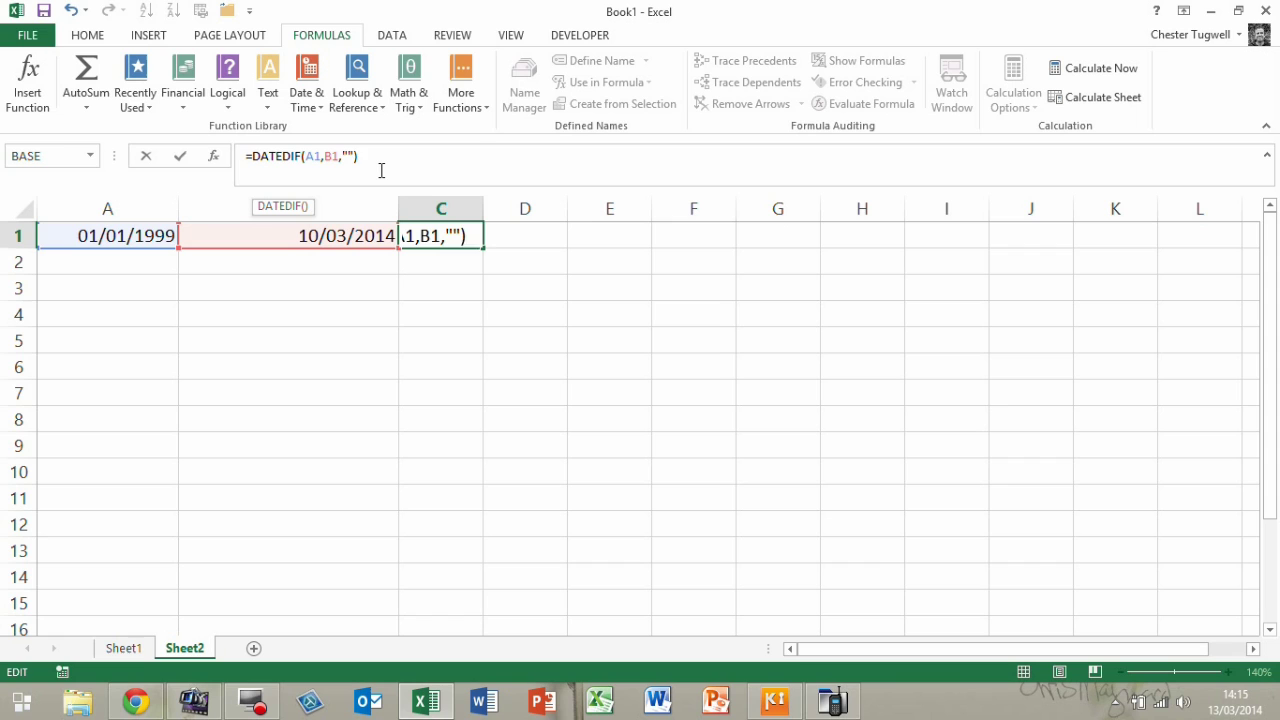
text(D)
key(Return)
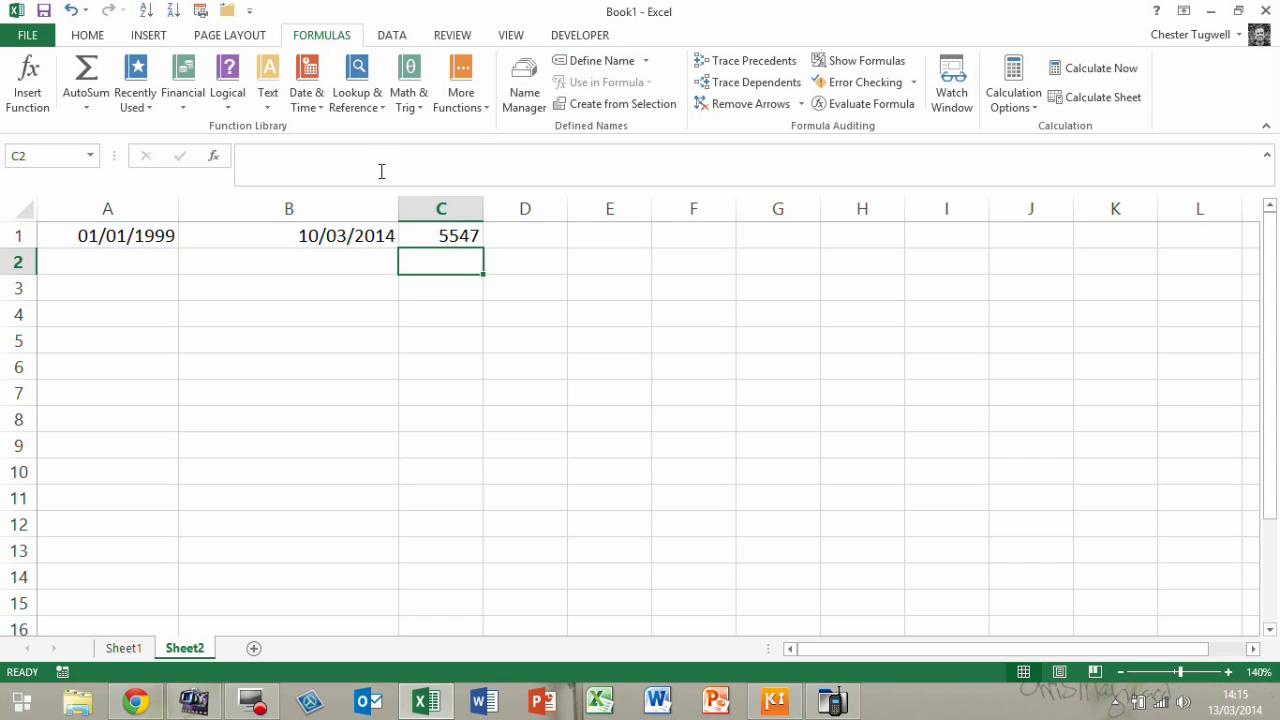
Change the unit to "MD", giving 9 leftover days
click(462, 237)
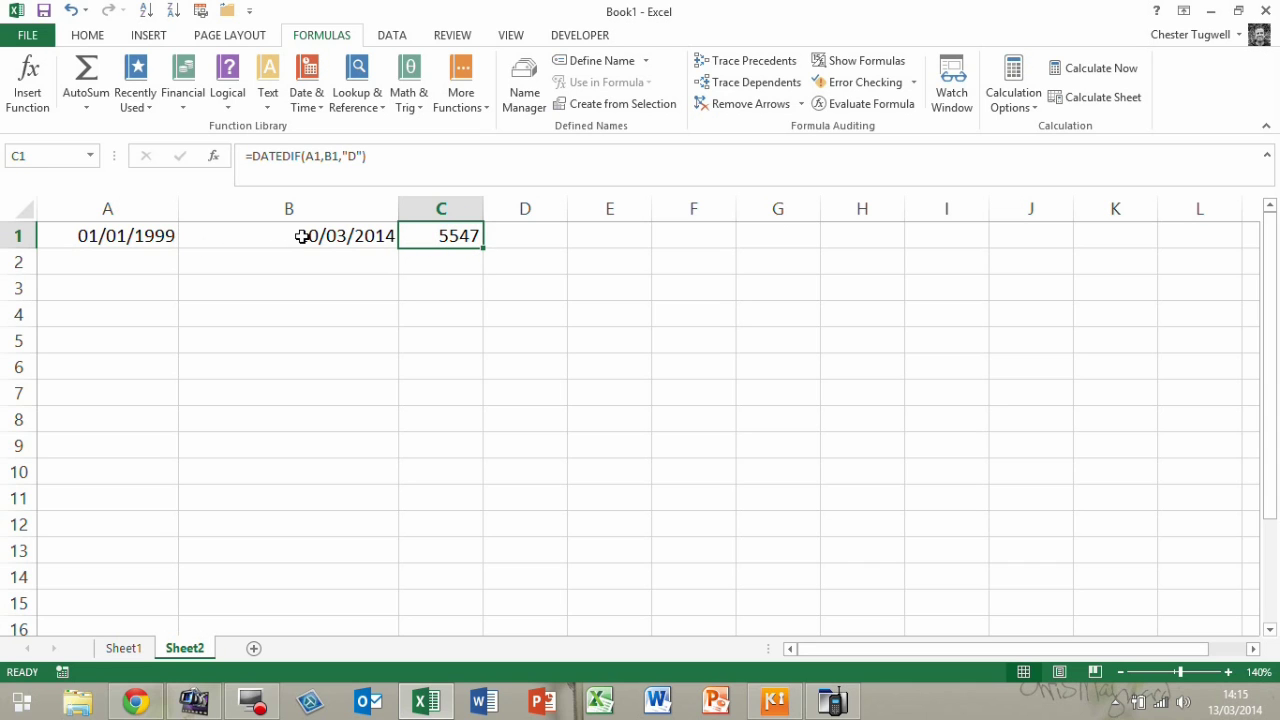
click(350, 157)
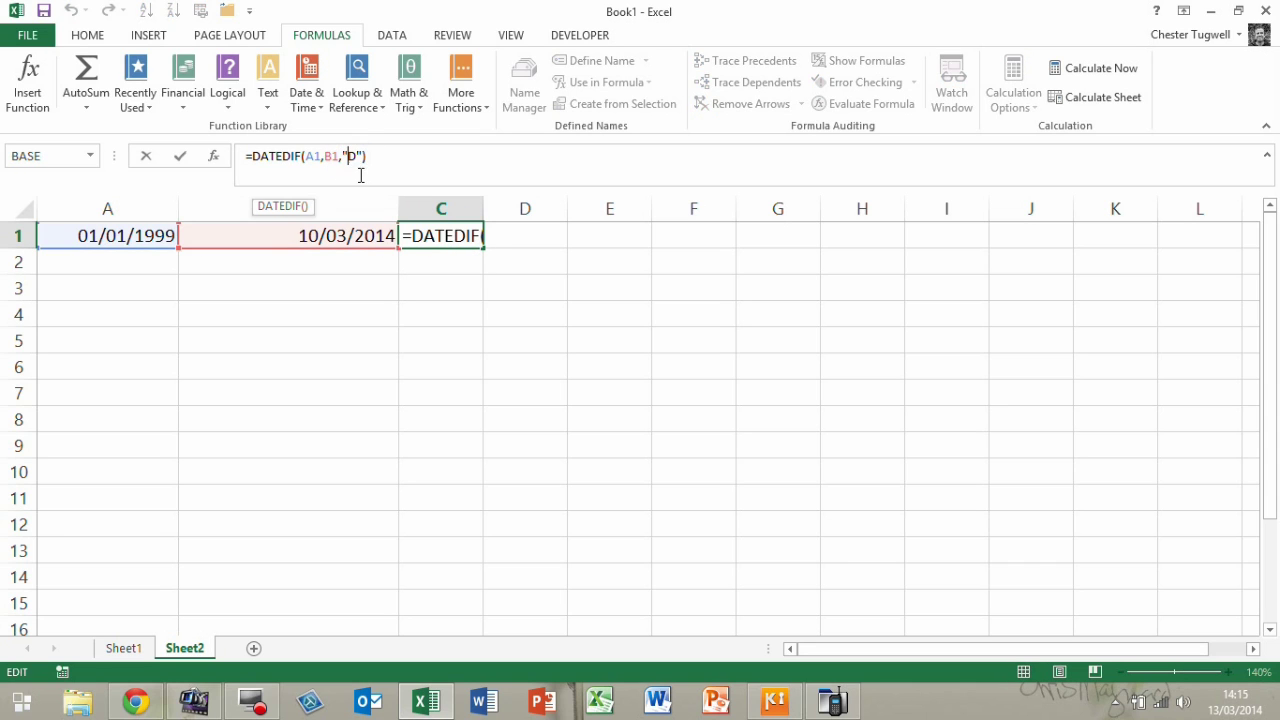
text(M)
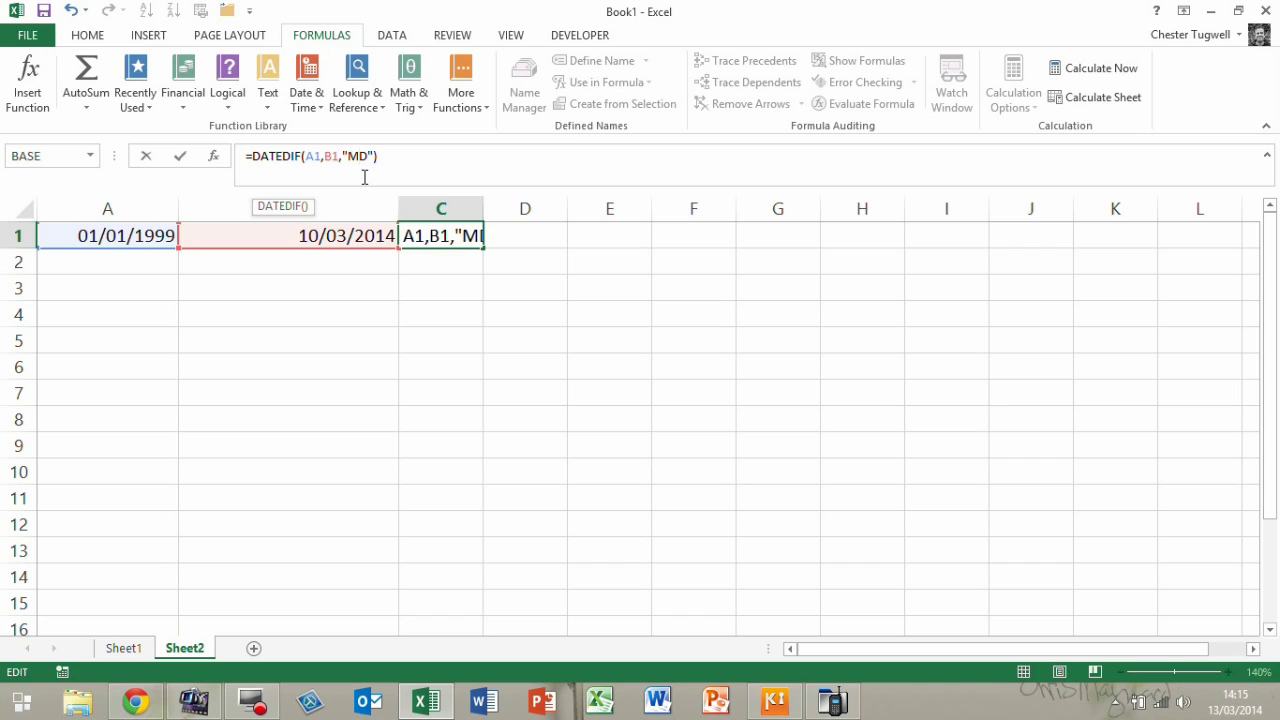
key(Return)
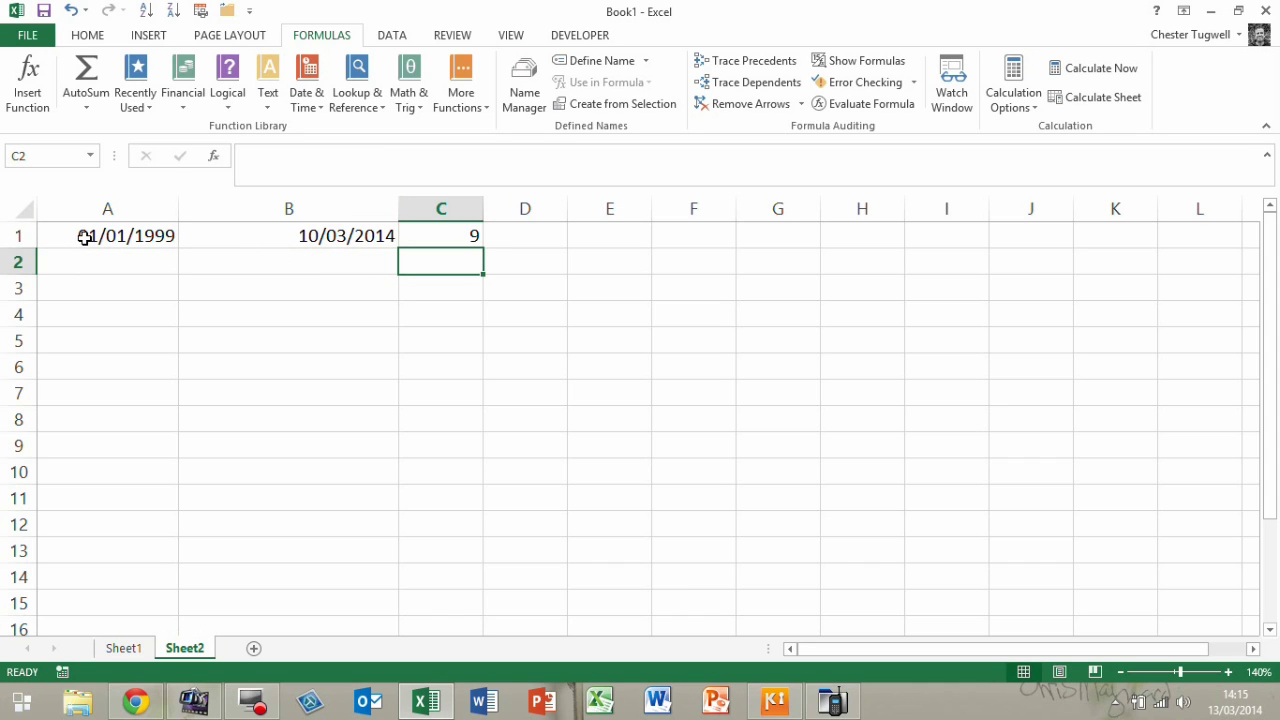
Change the unit to "YD", giving 68 days since the last anniversary
click(436, 234)
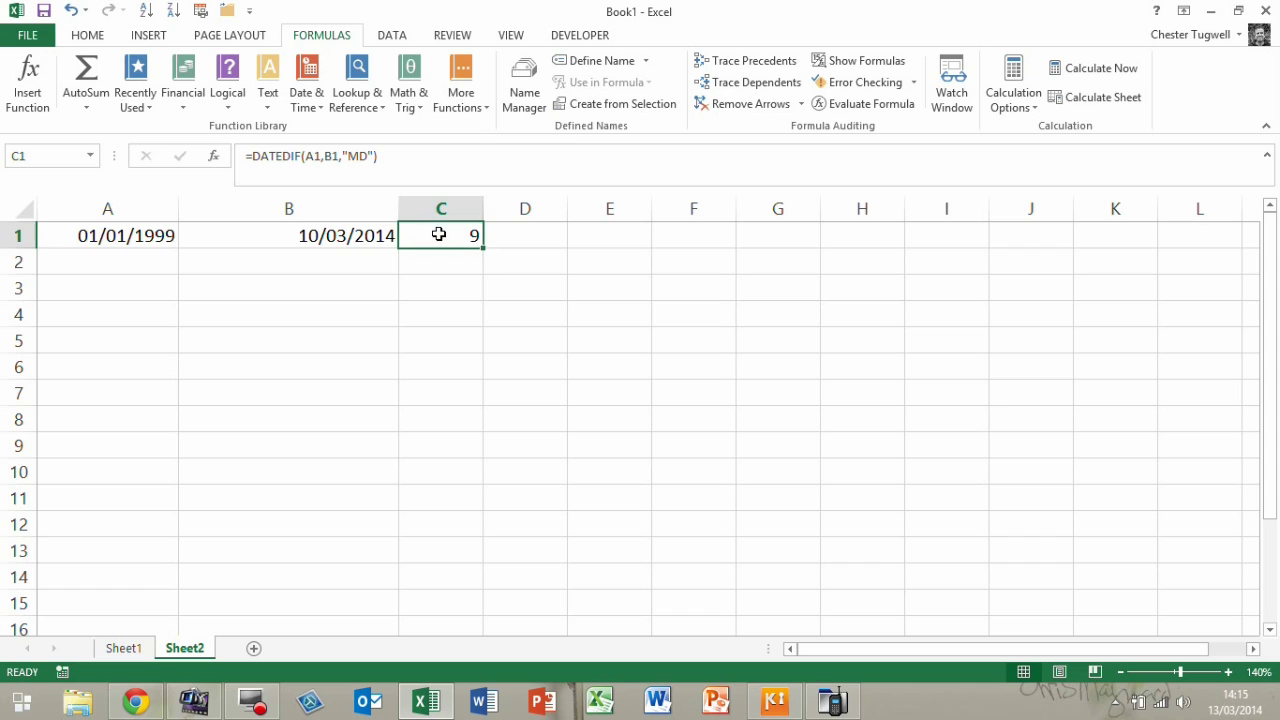
click(360, 155)
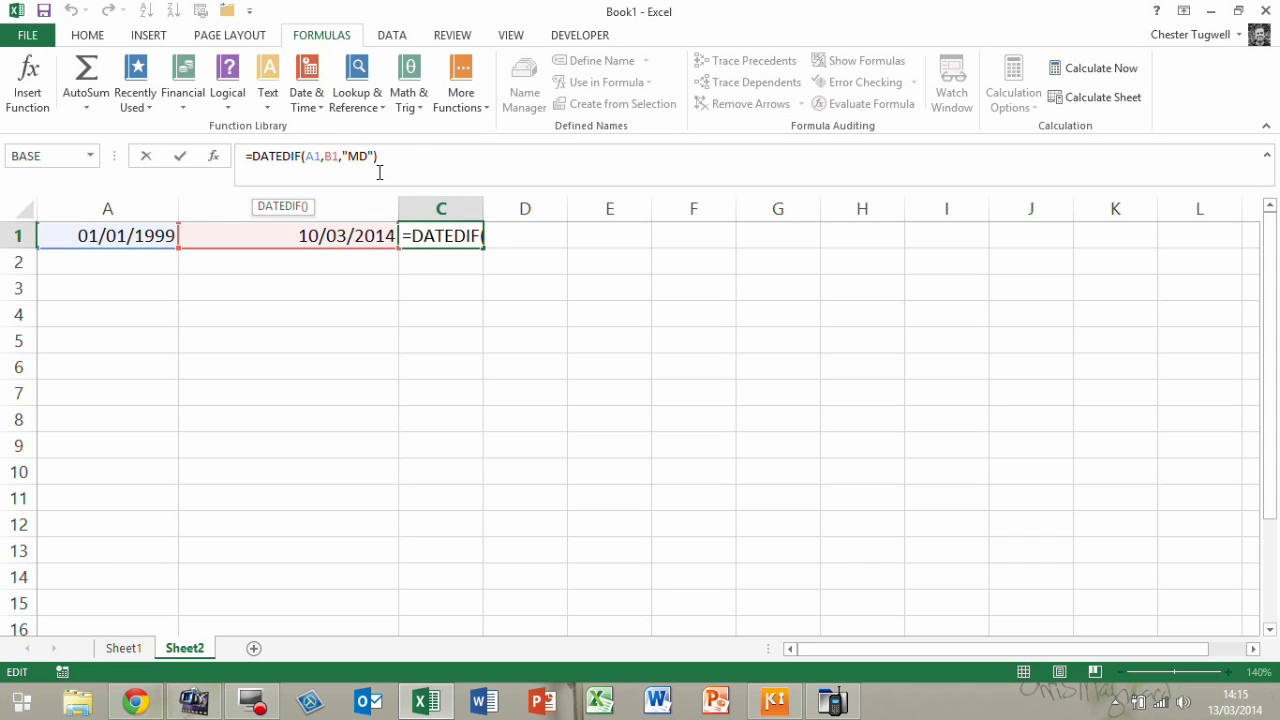
key(BackSpace)
text(Y)
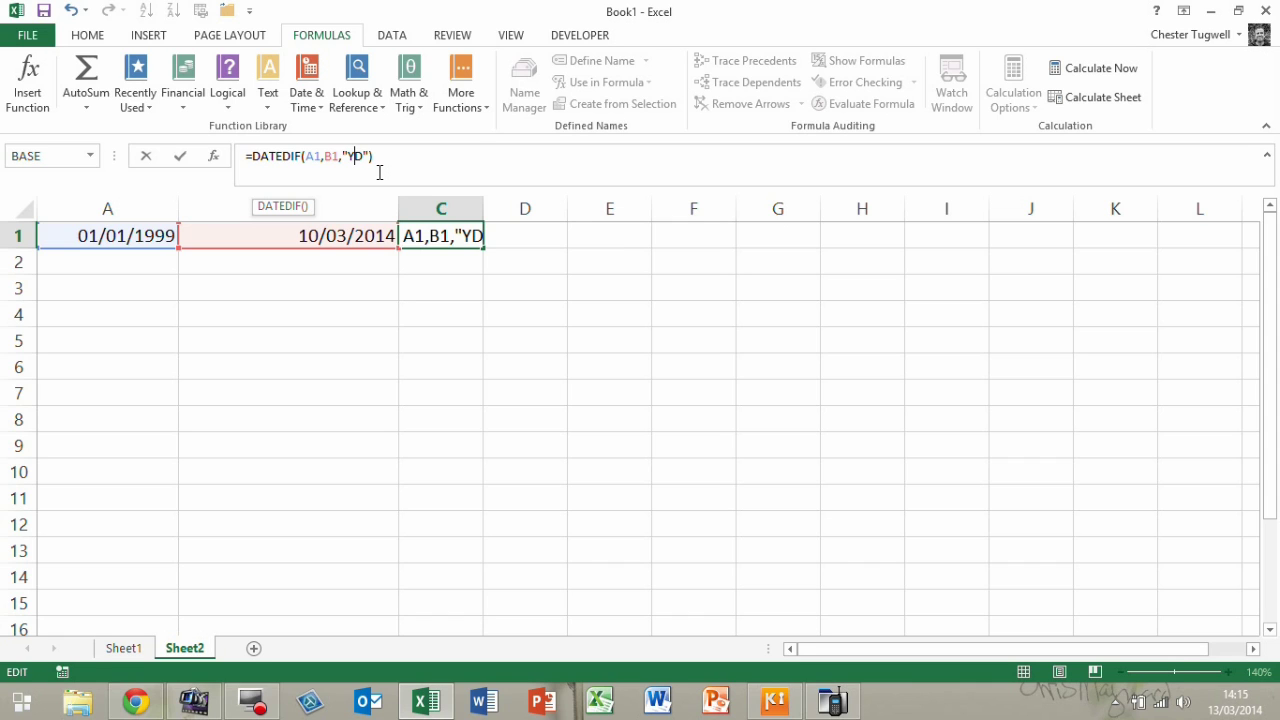
key(Return)
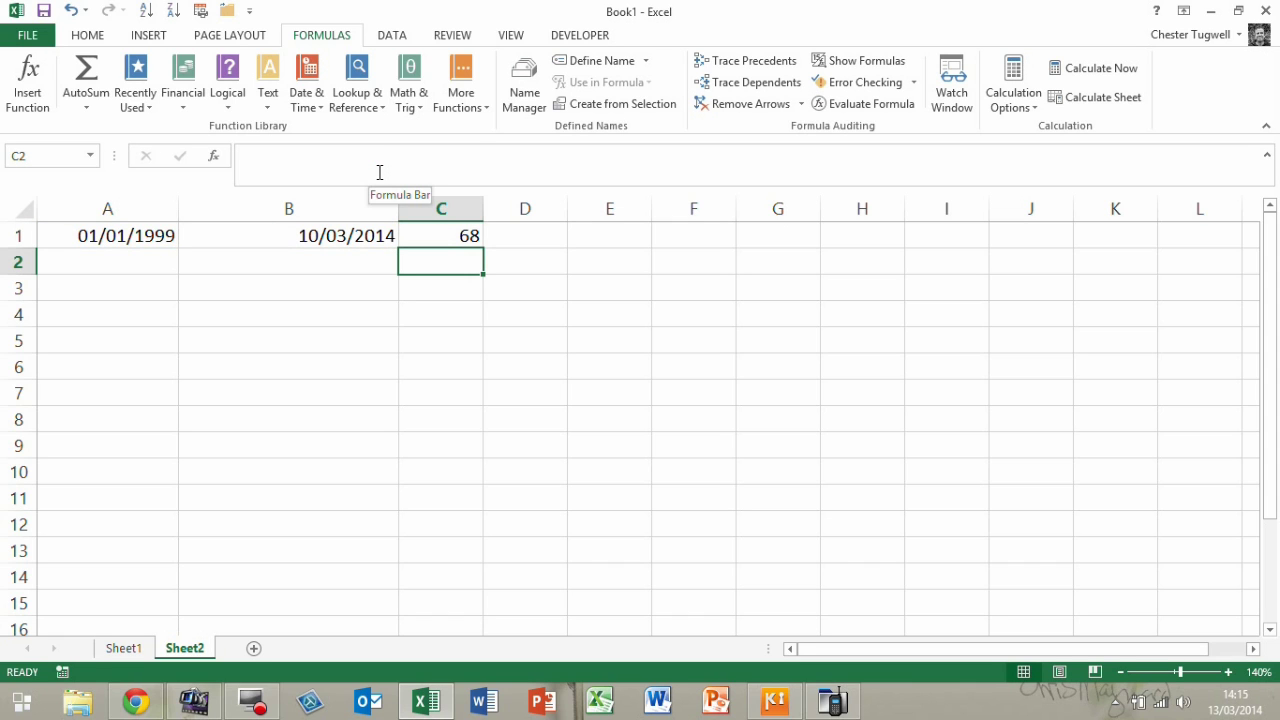
click(470, 236)
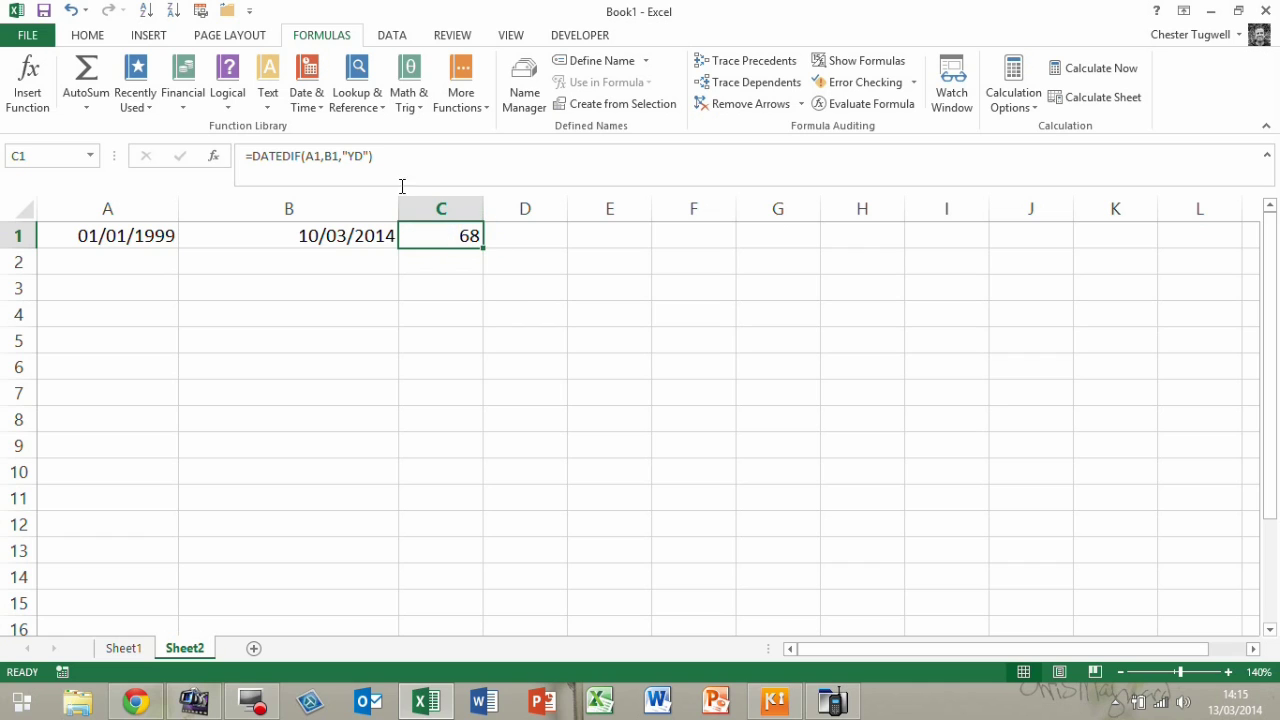
Switch C1's DATEDIF unit from "YD" back to "Y", showing 15 again
click(362, 157)
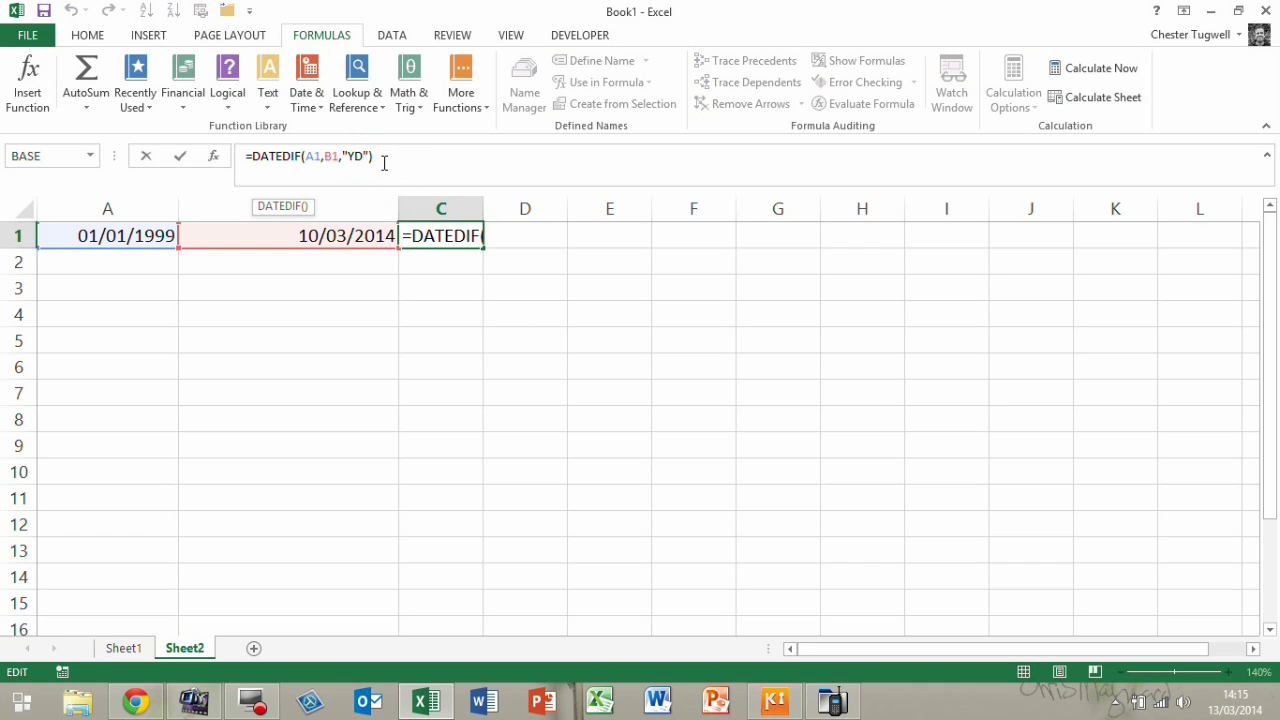
key(BackSpace)
key(BackSpace)
text(Y)
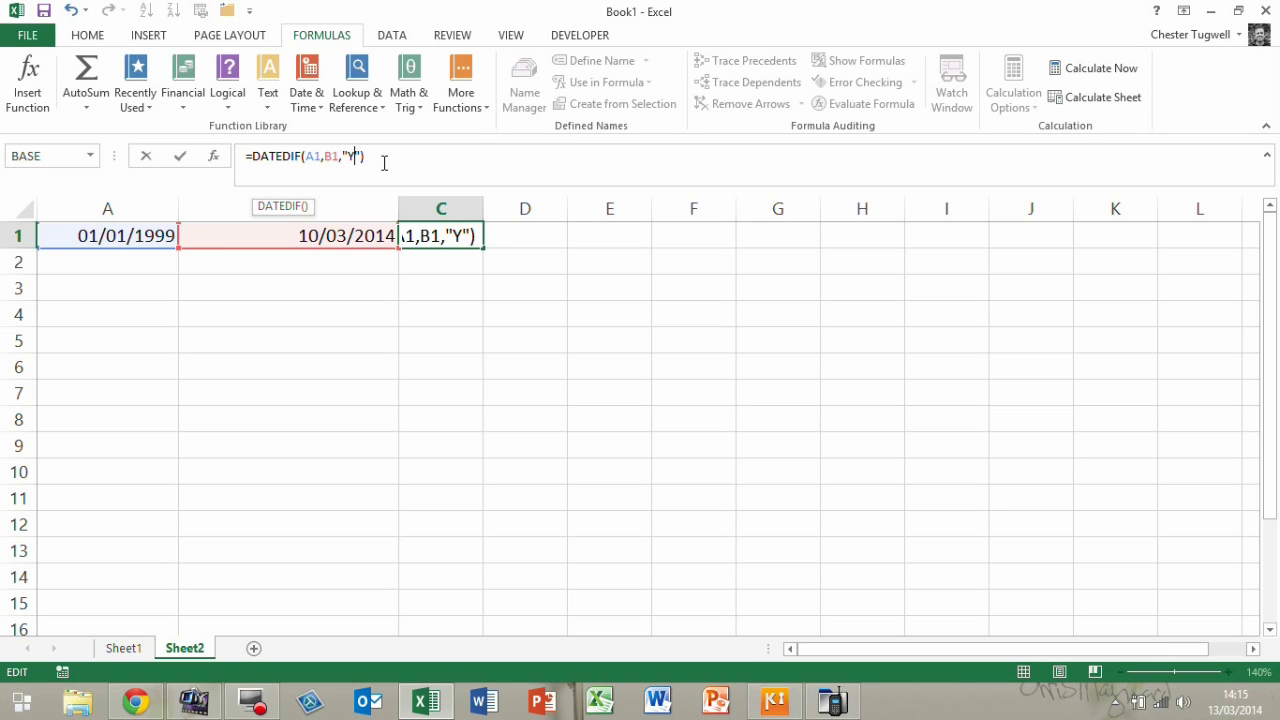
key(Return)
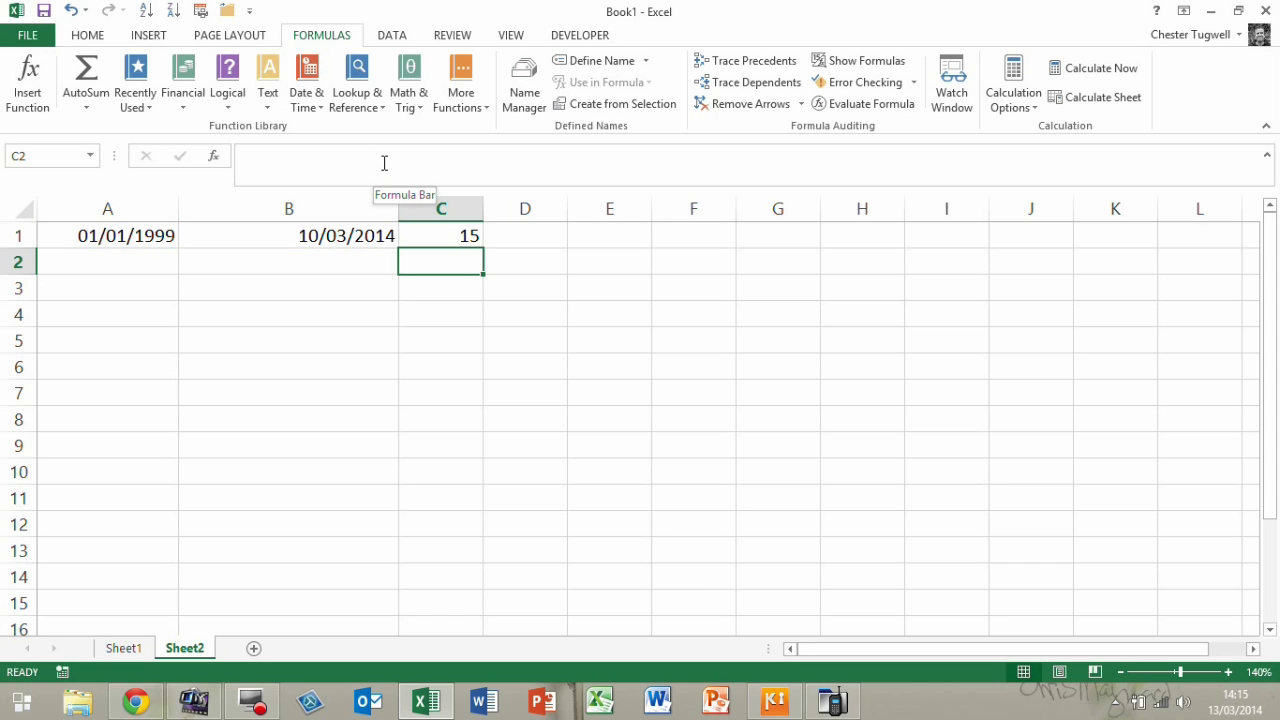
click(434, 235)
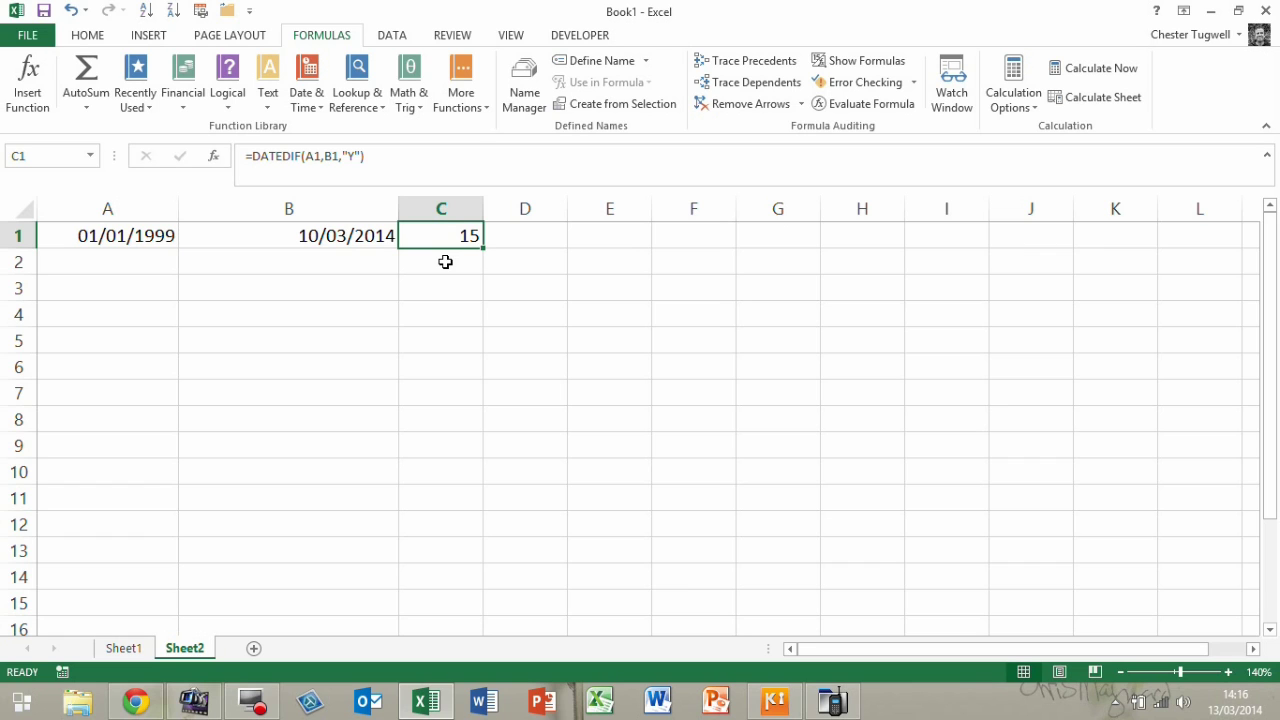
Append &" years" to C1's DATEDIF formula so it reads '15 years'
click(376, 160)
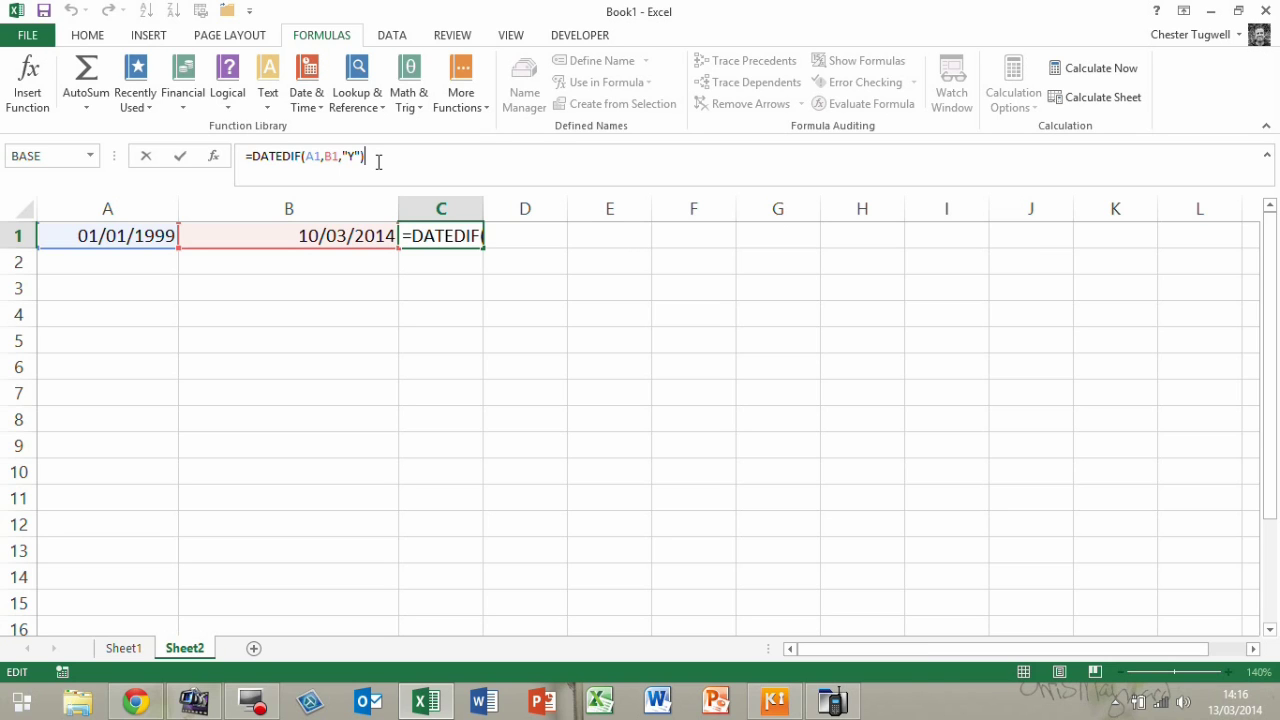
text(&)
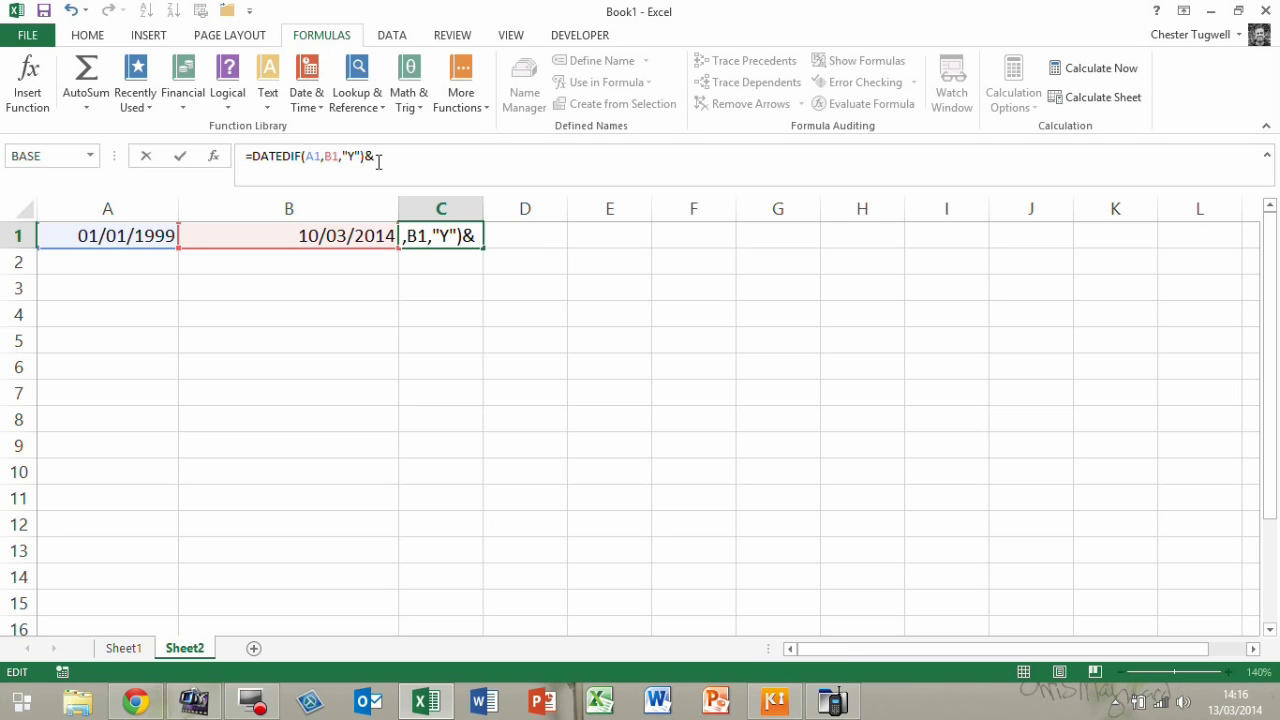
text(" years)
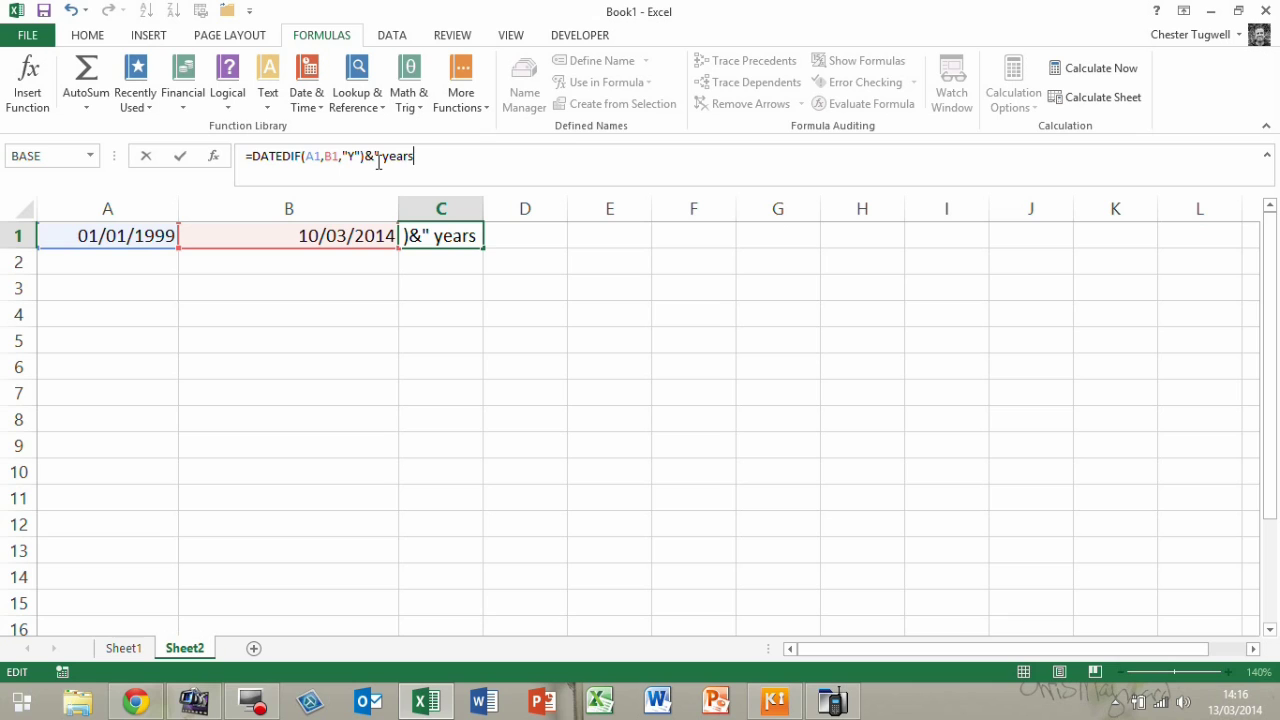
text(")
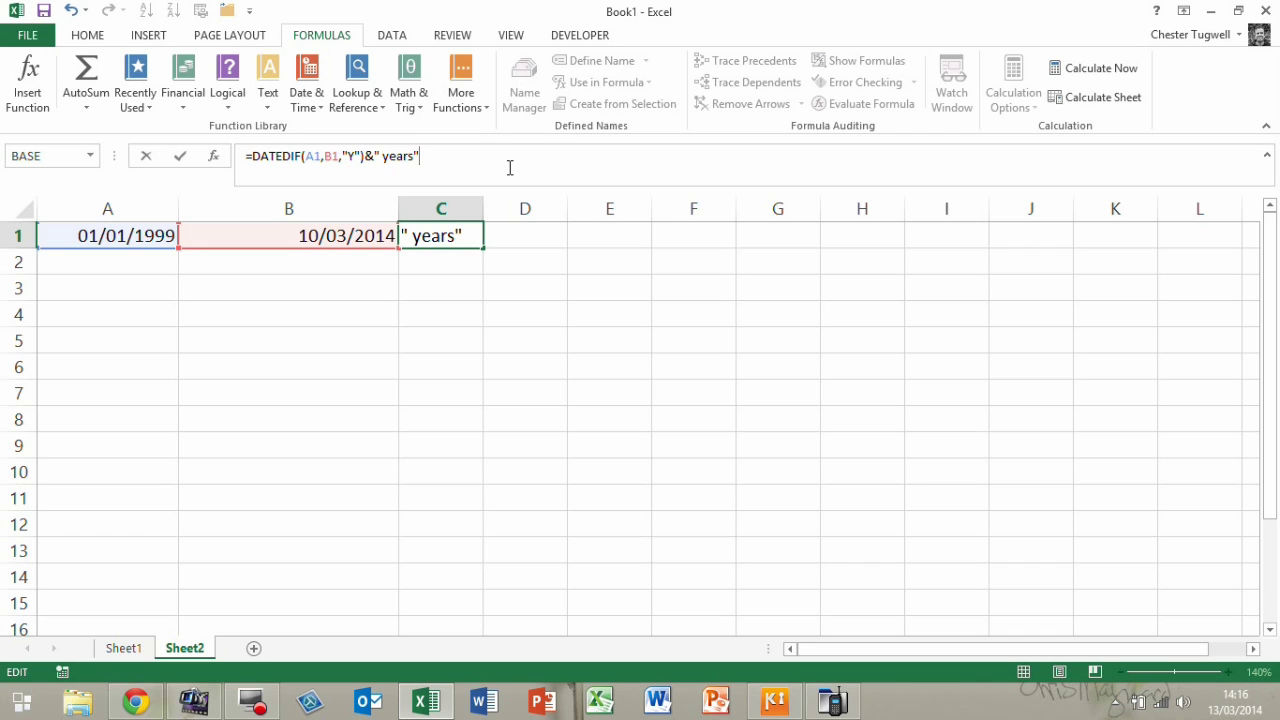
key(Return)
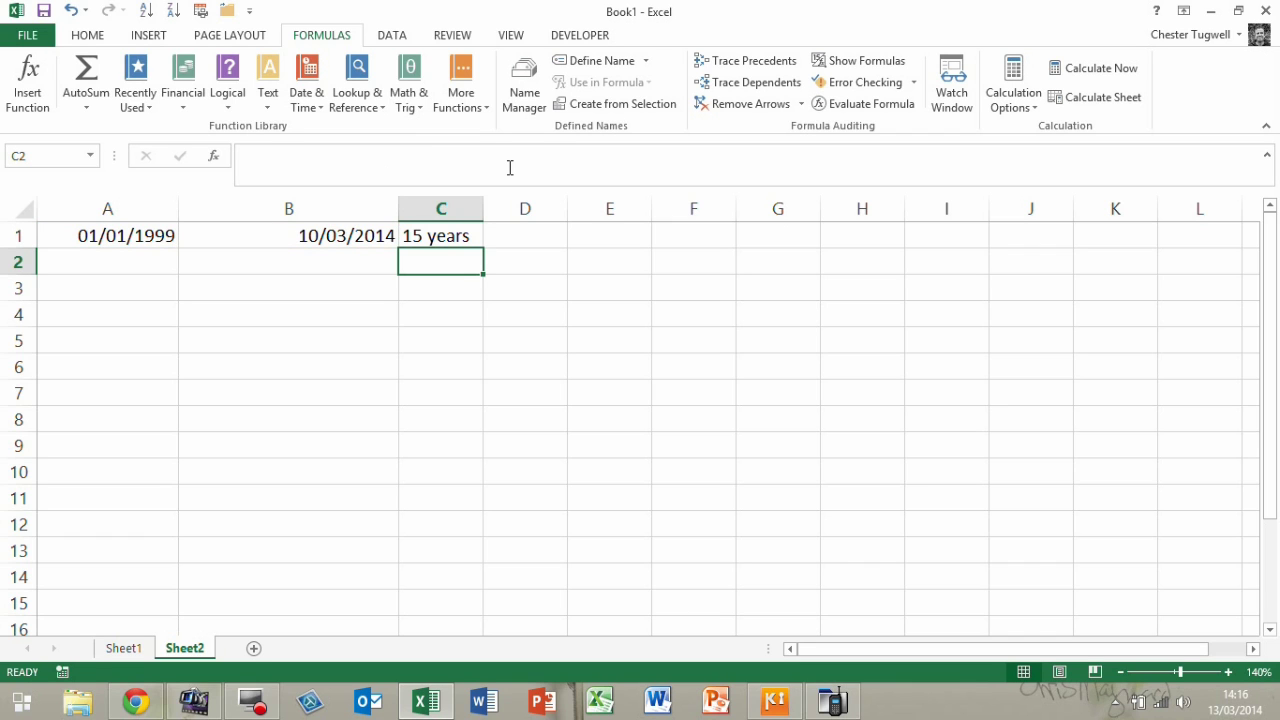
click(438, 240)
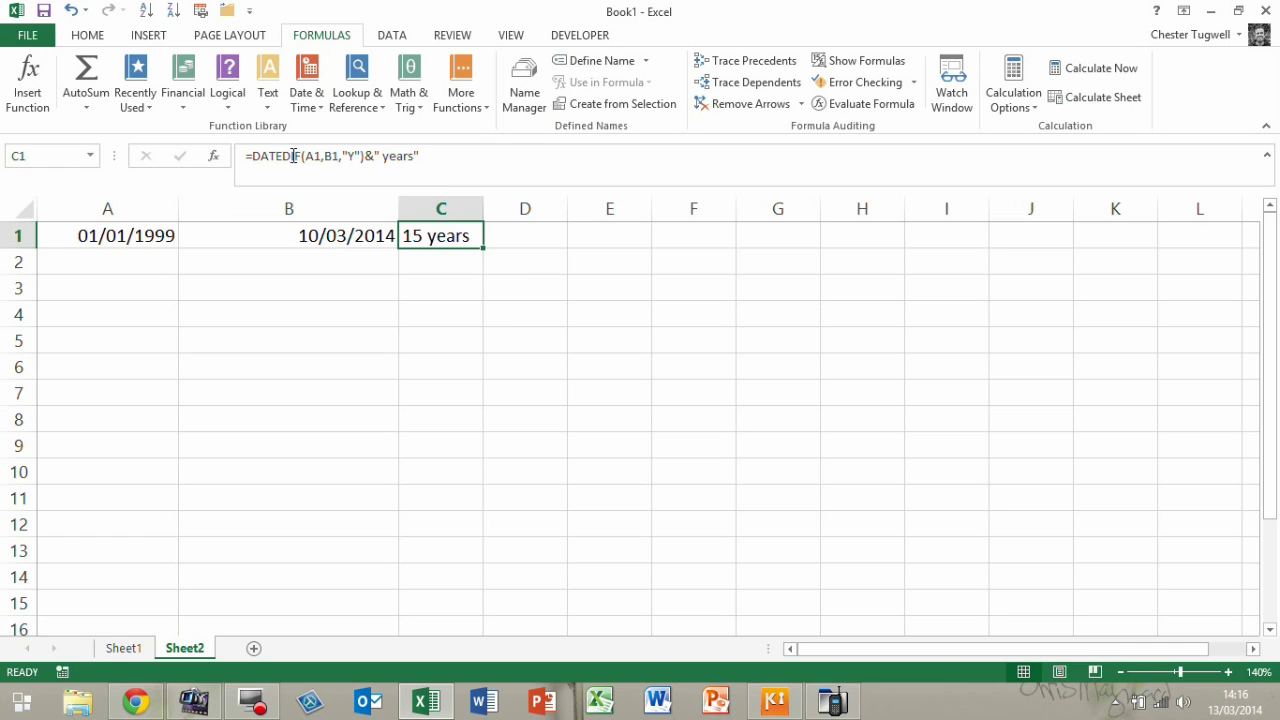
Append &DATEDIF(A1,B1,"YM")&" months" to C1's formula, giving '15 years2 months'
click(431, 156)
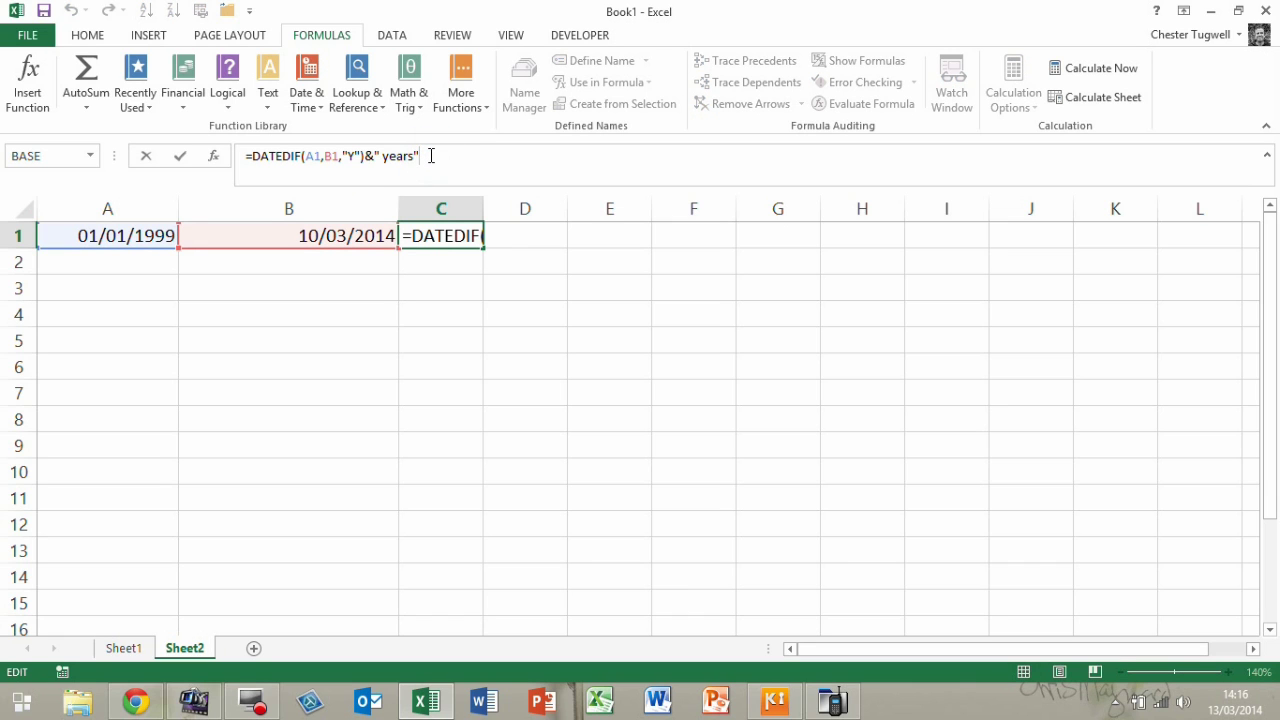
text(&)
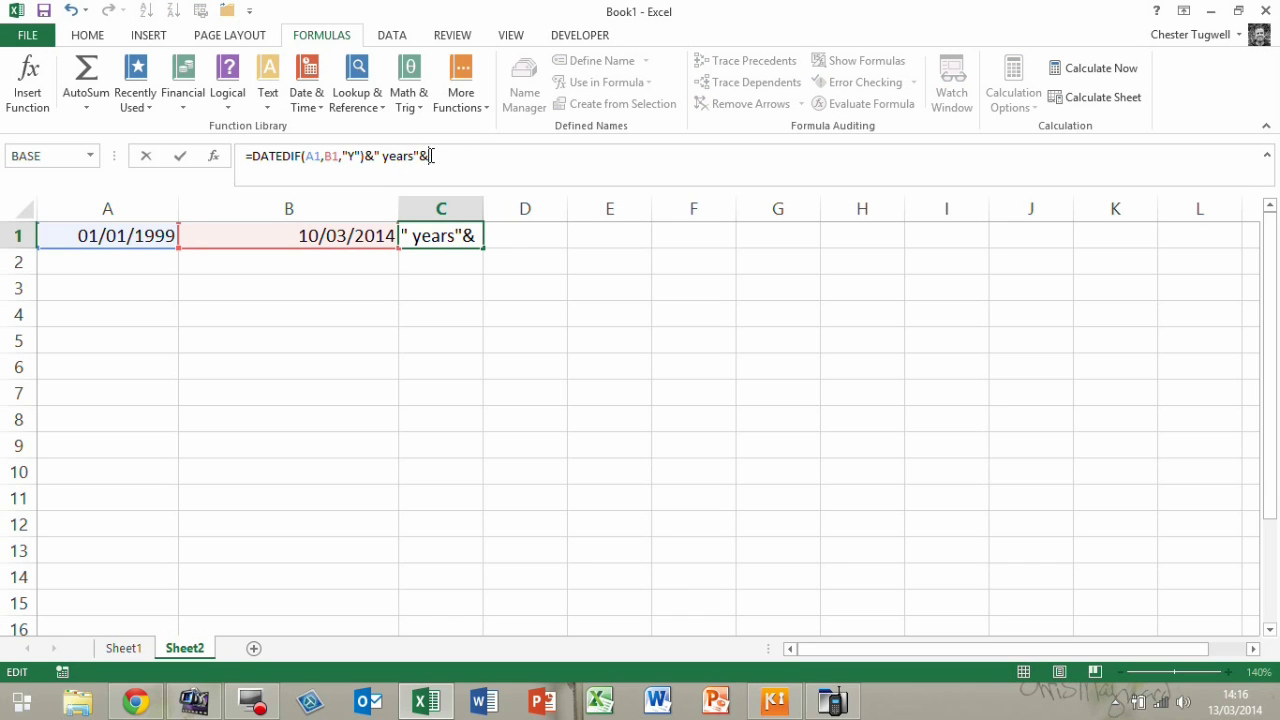
text(das)
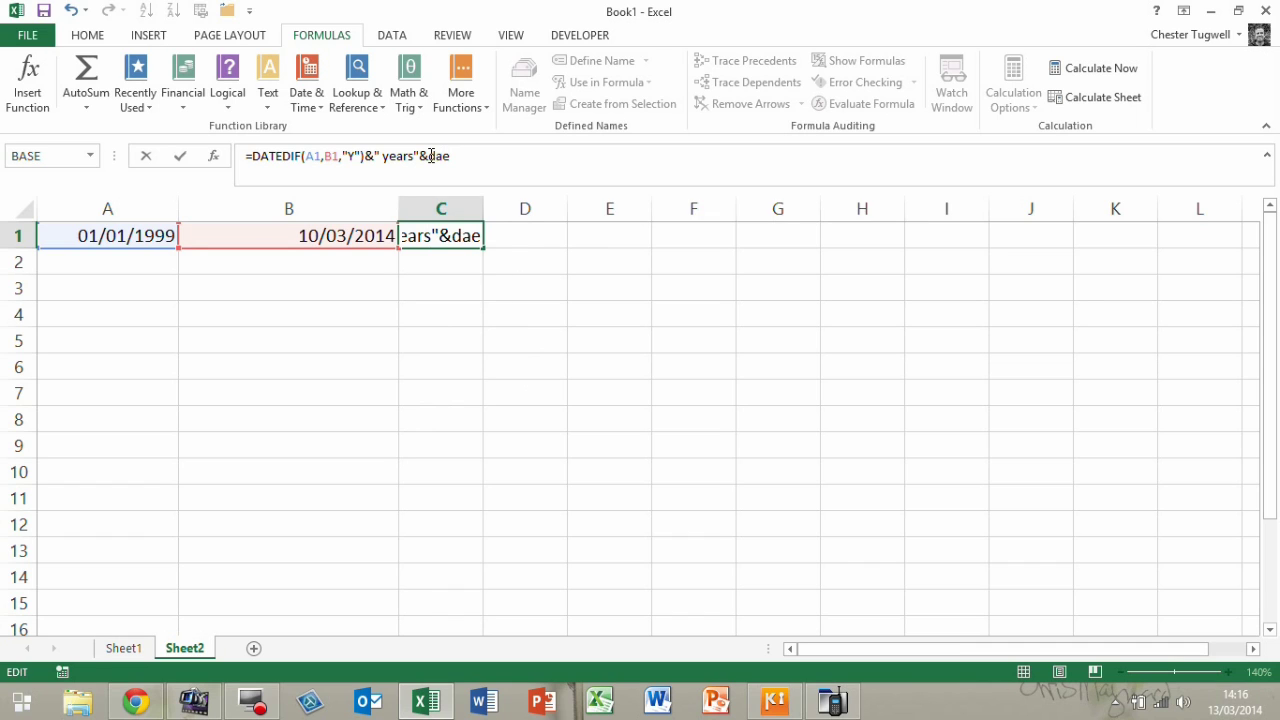
key(BackSpace)
text(tedif)
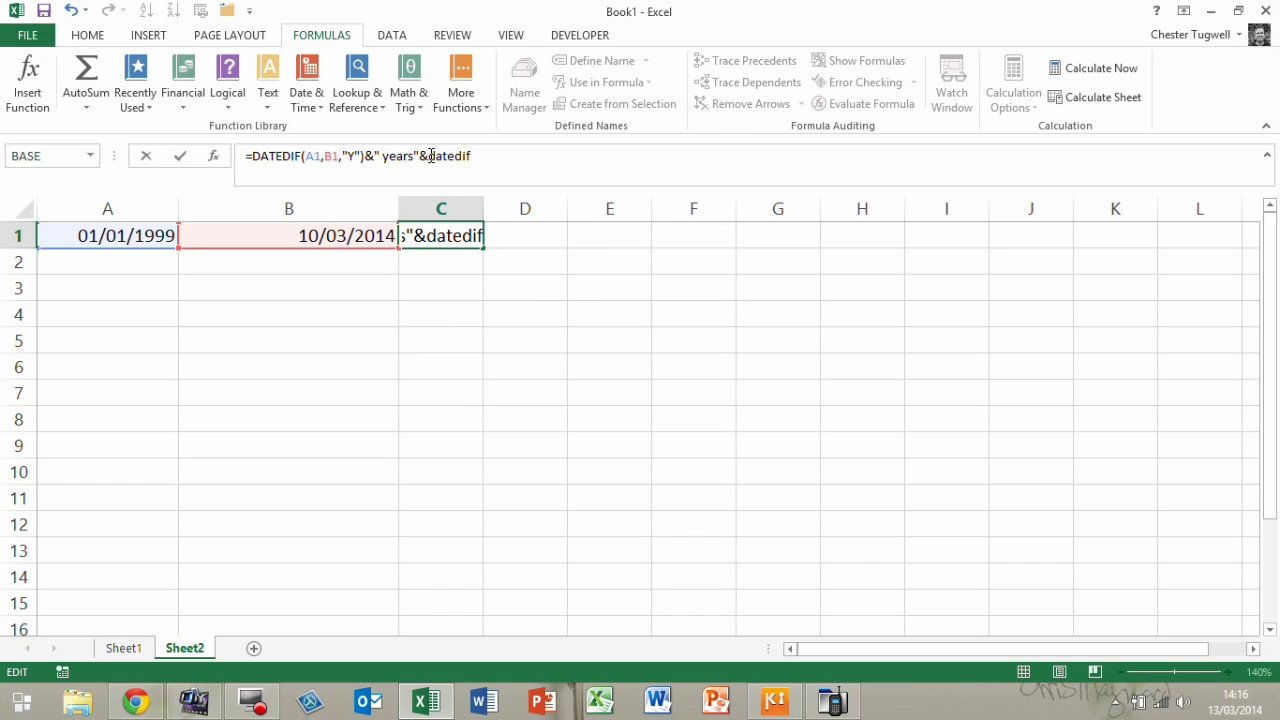
text(()
click(138, 235)
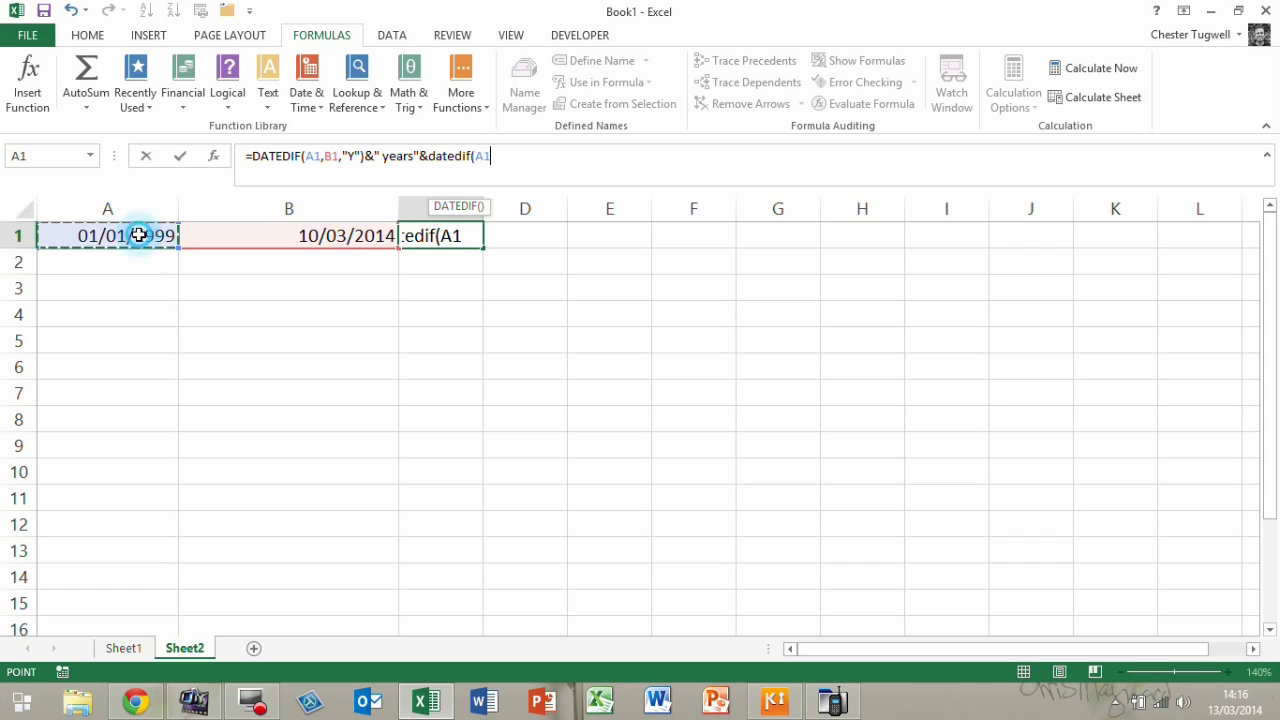
text(,)
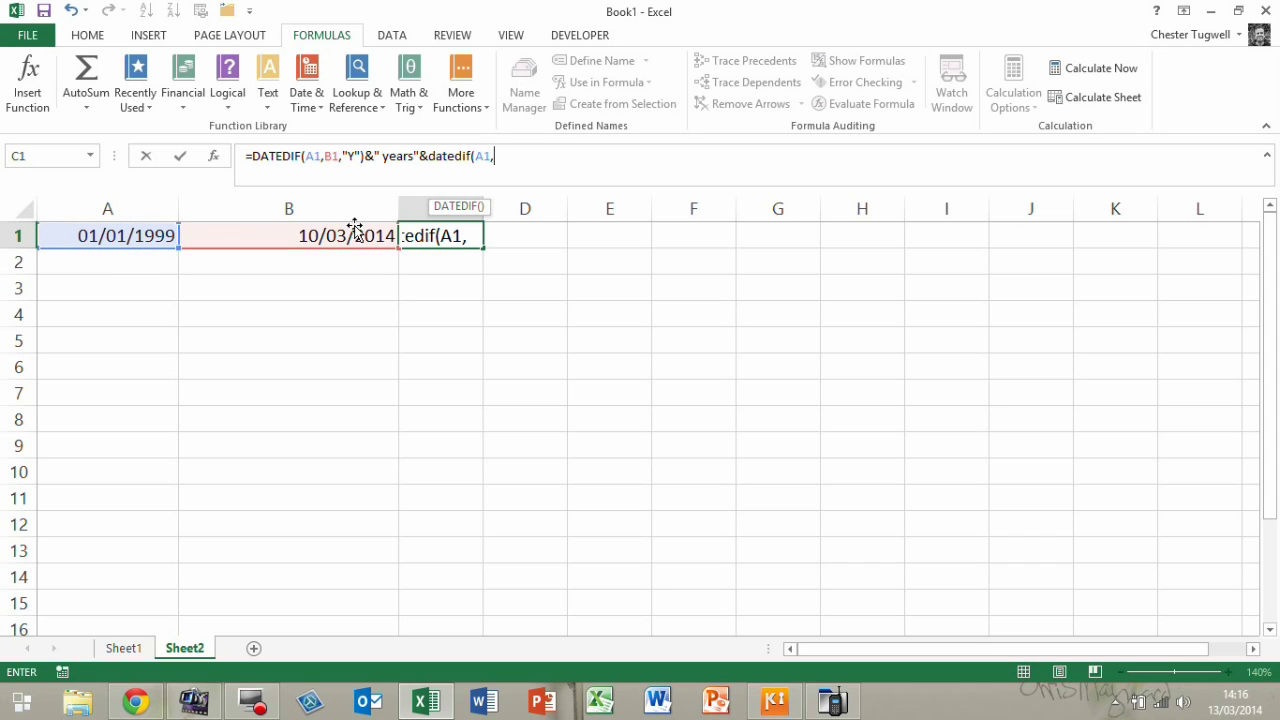
click(353, 232)
text(,")
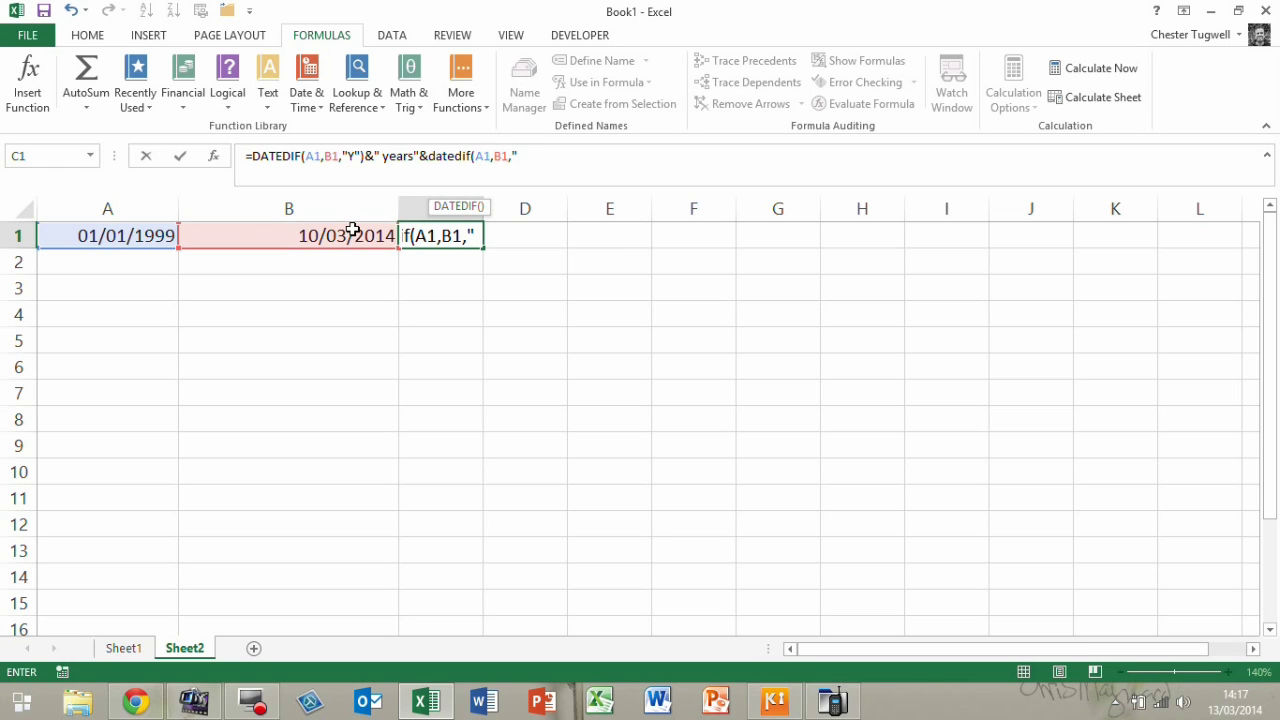
text(YM)
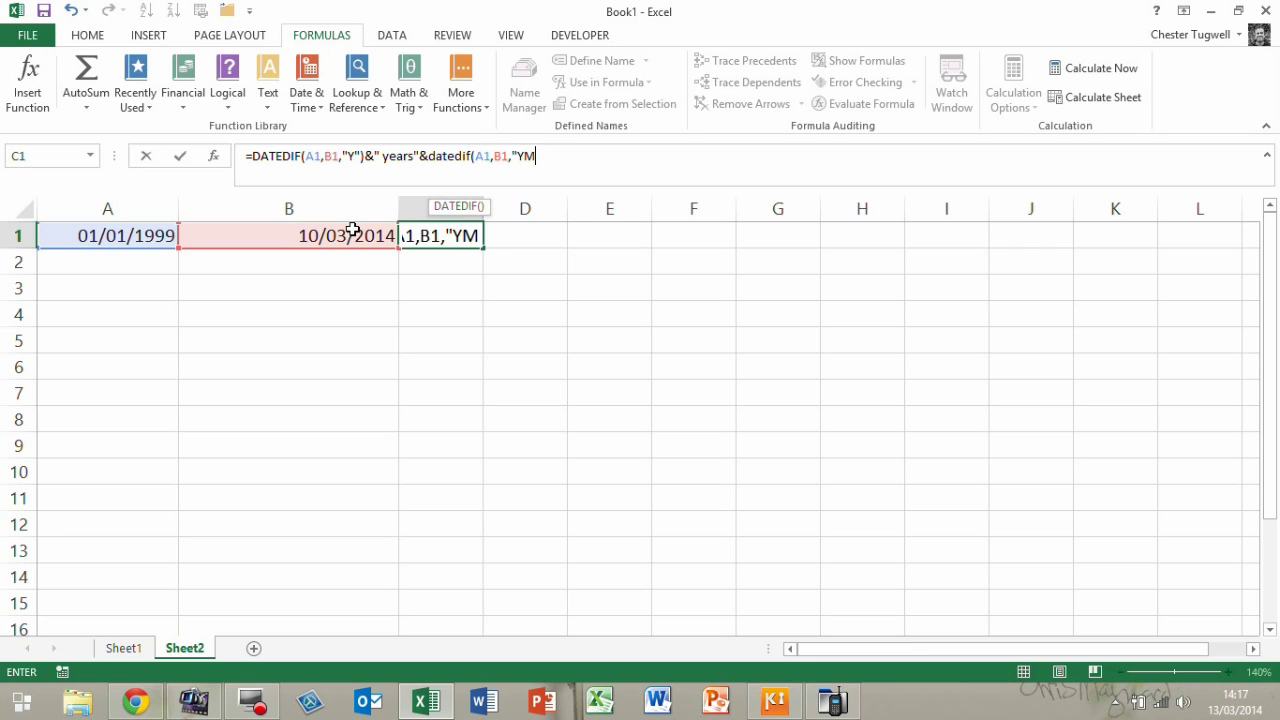
text(")
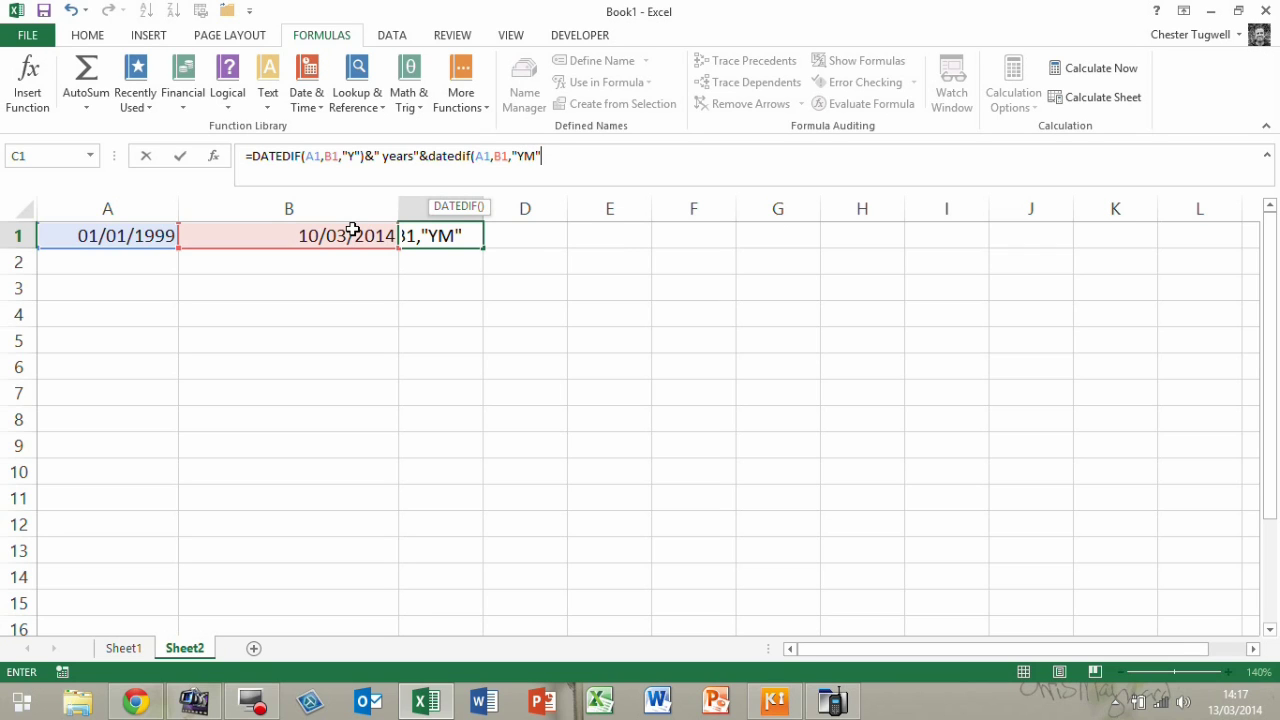
text())
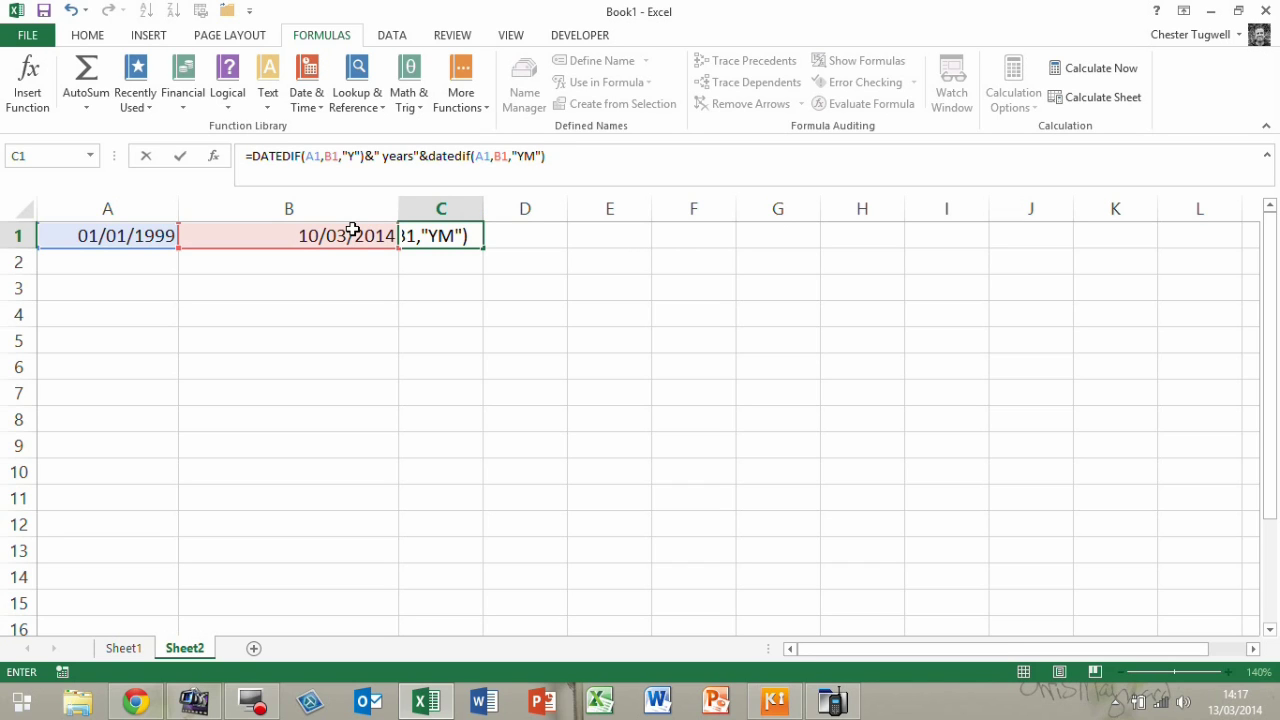
text(&" mont)
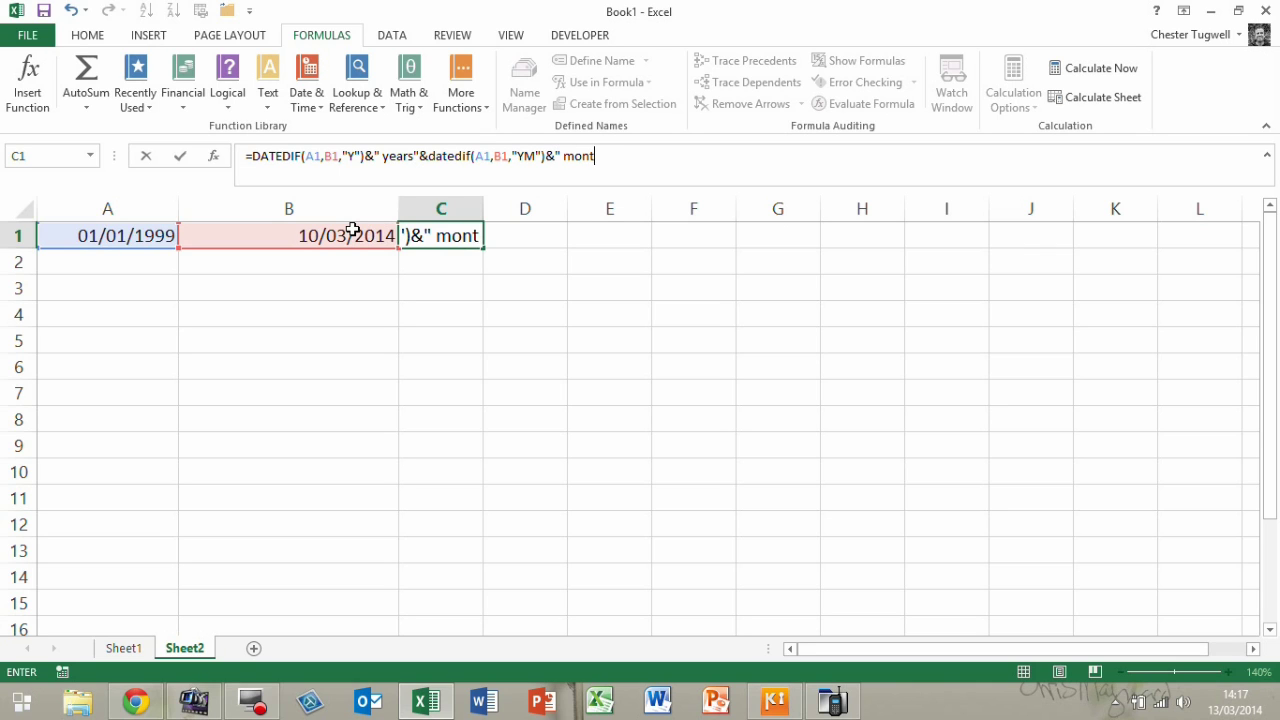
text(hs")
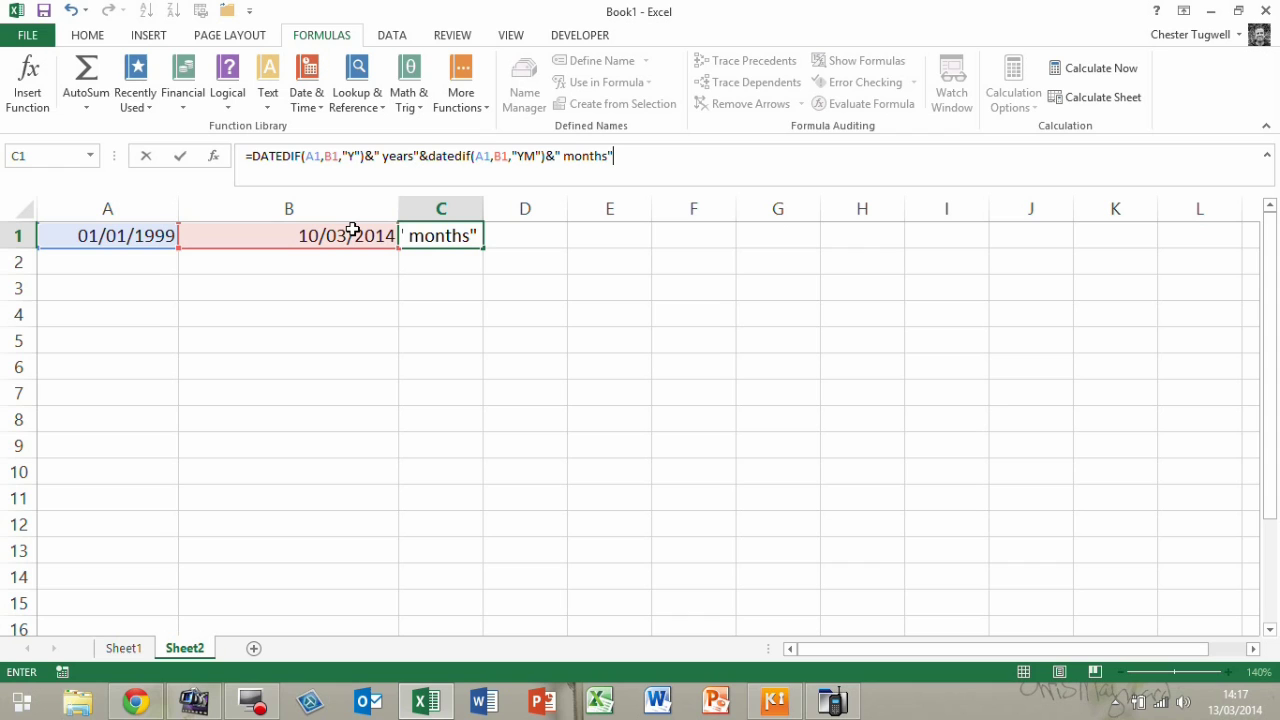
key(Return)
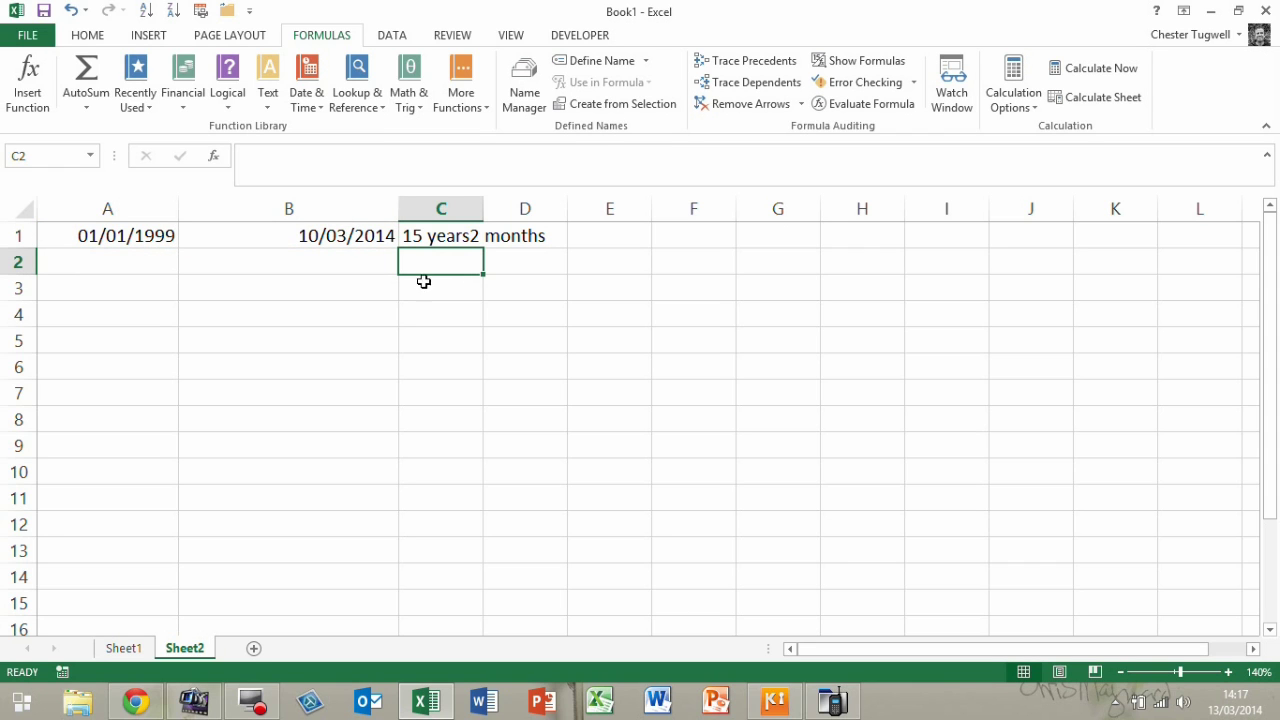
click(476, 232)
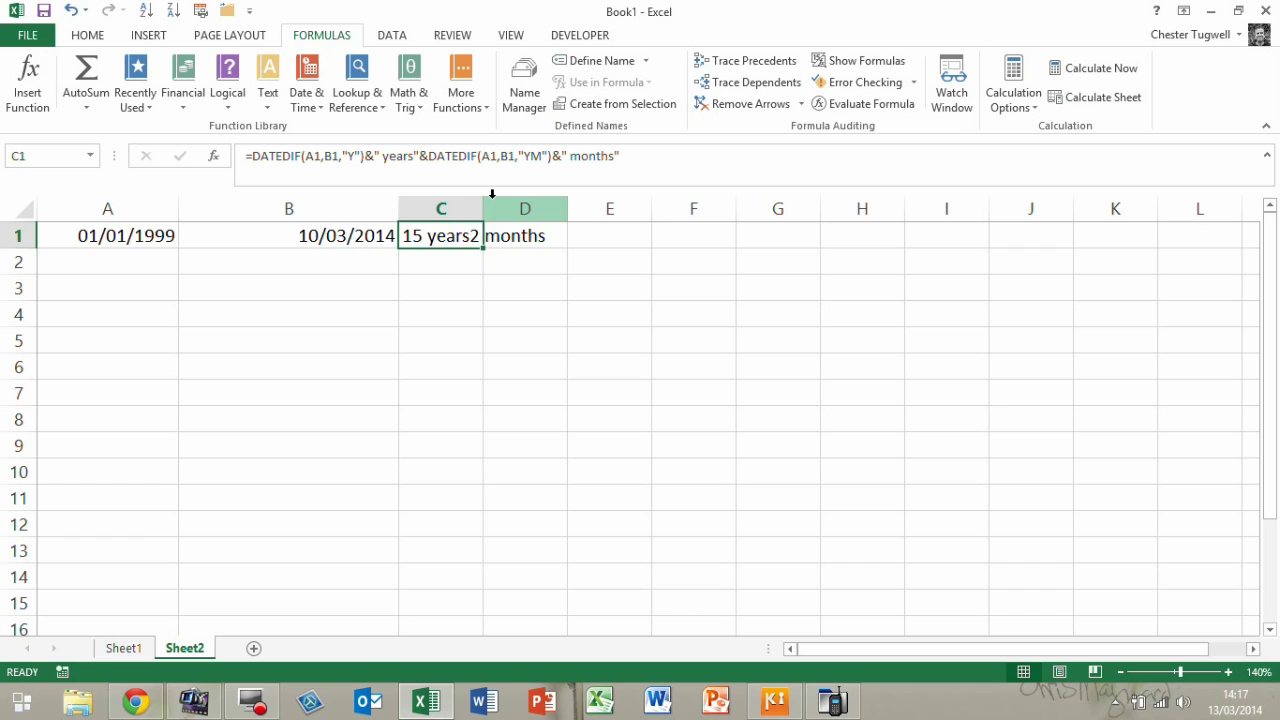
Insert a space after 'years' in C1's formula
click(410, 156)
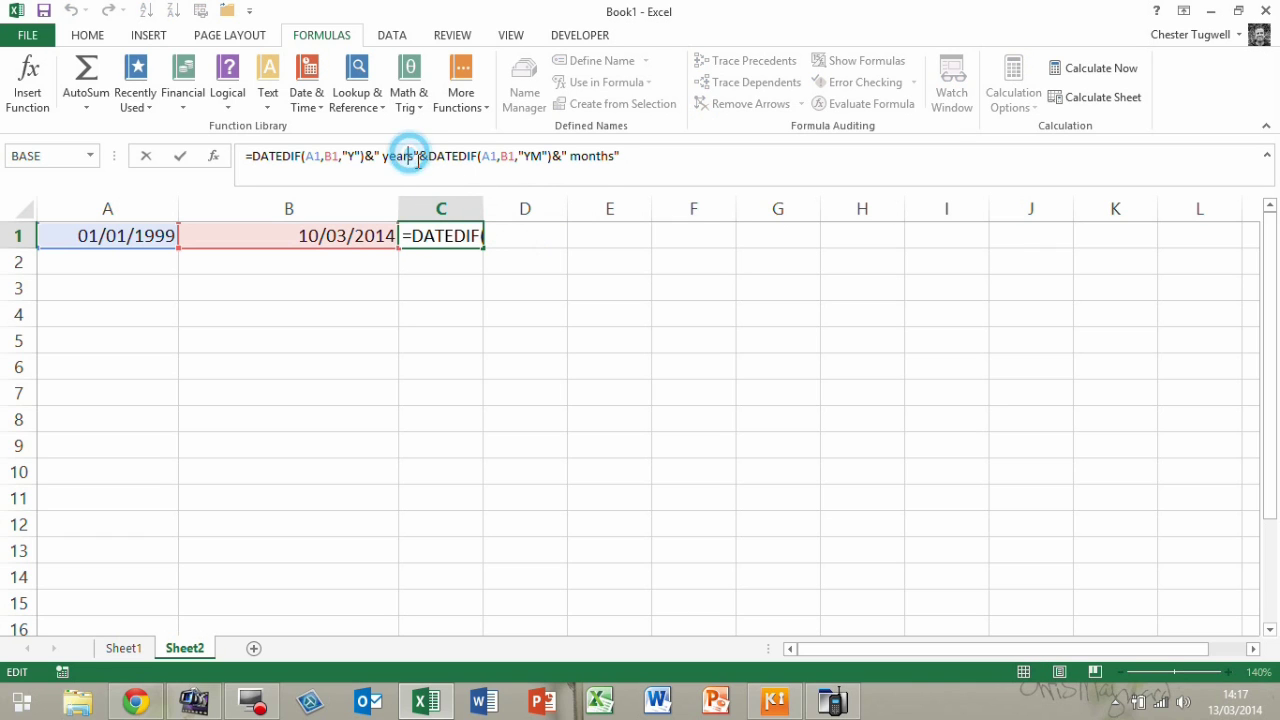
click(413, 156)
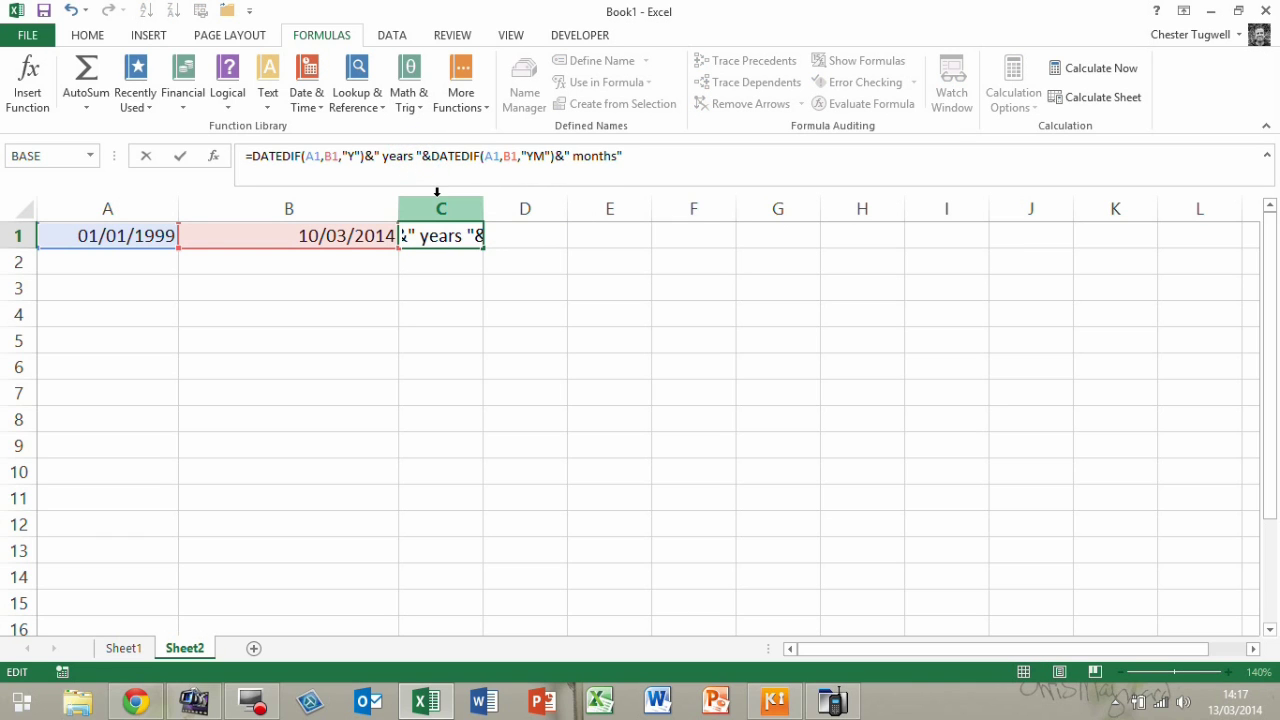
key(Return)
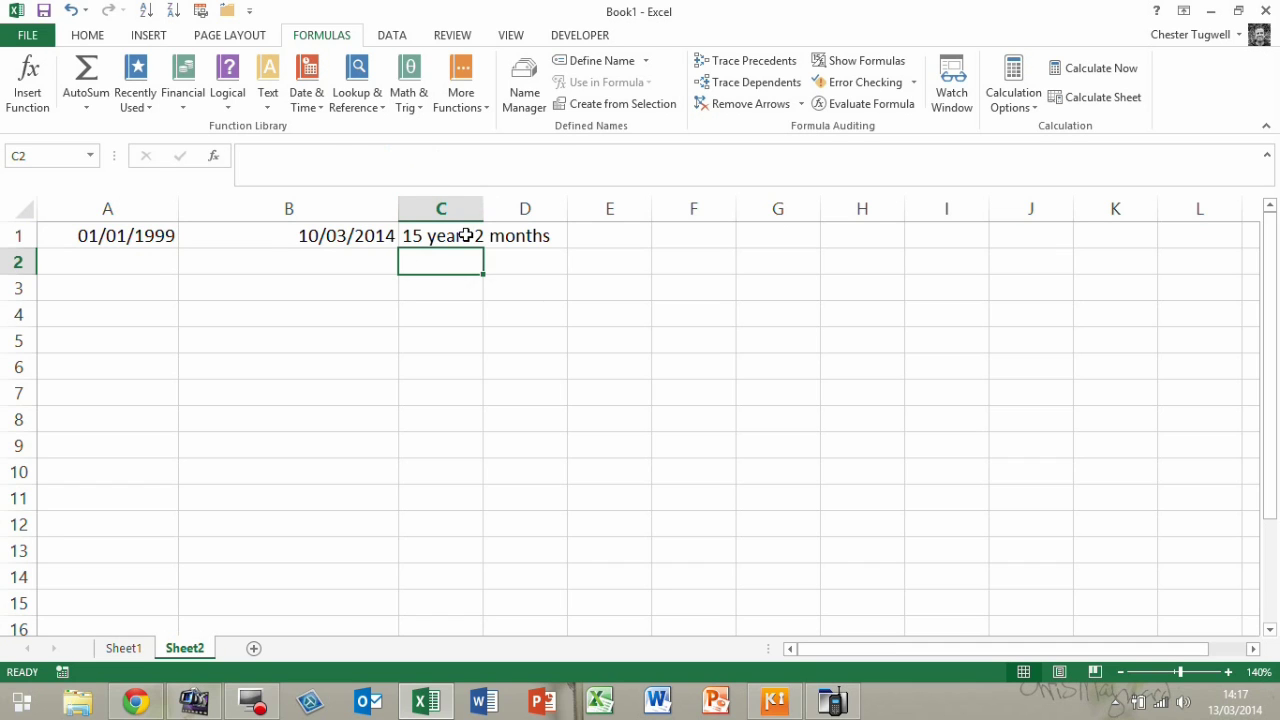
click(466, 235)
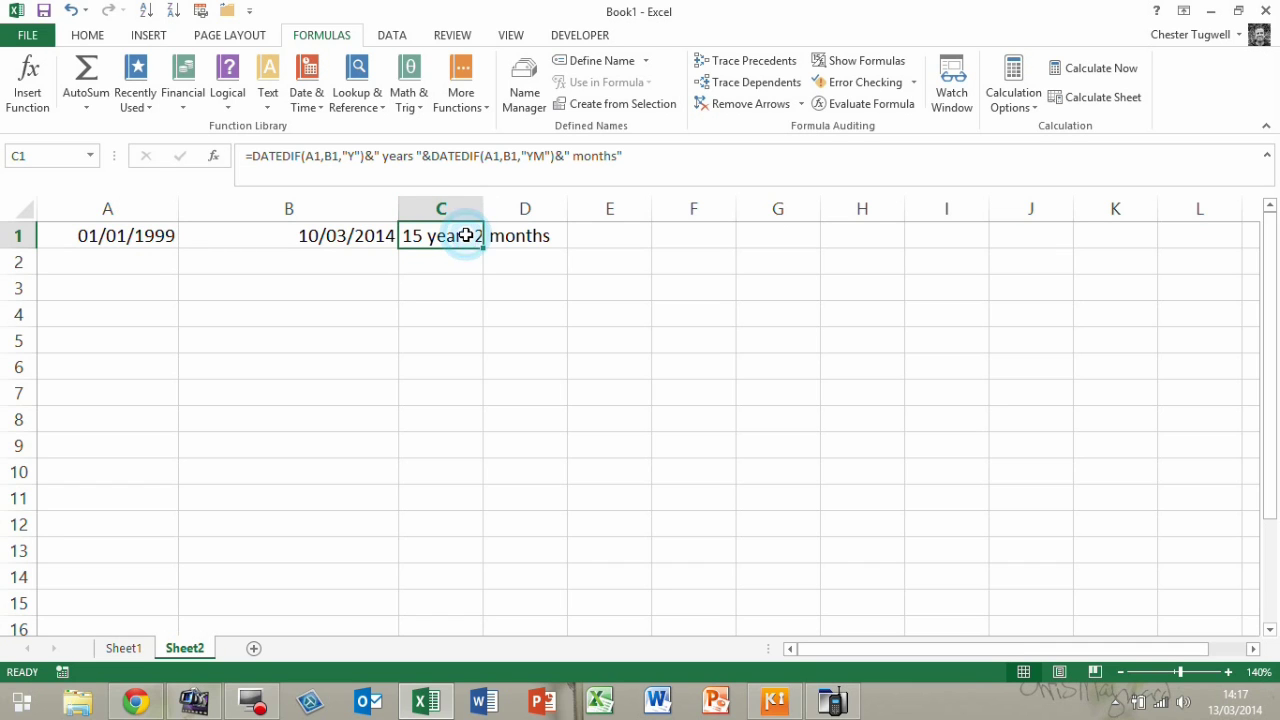
Append &DATEDIF(A1,B1,"MD")&" days" to the end of C1's formula
click(621, 156)
click(640, 157)
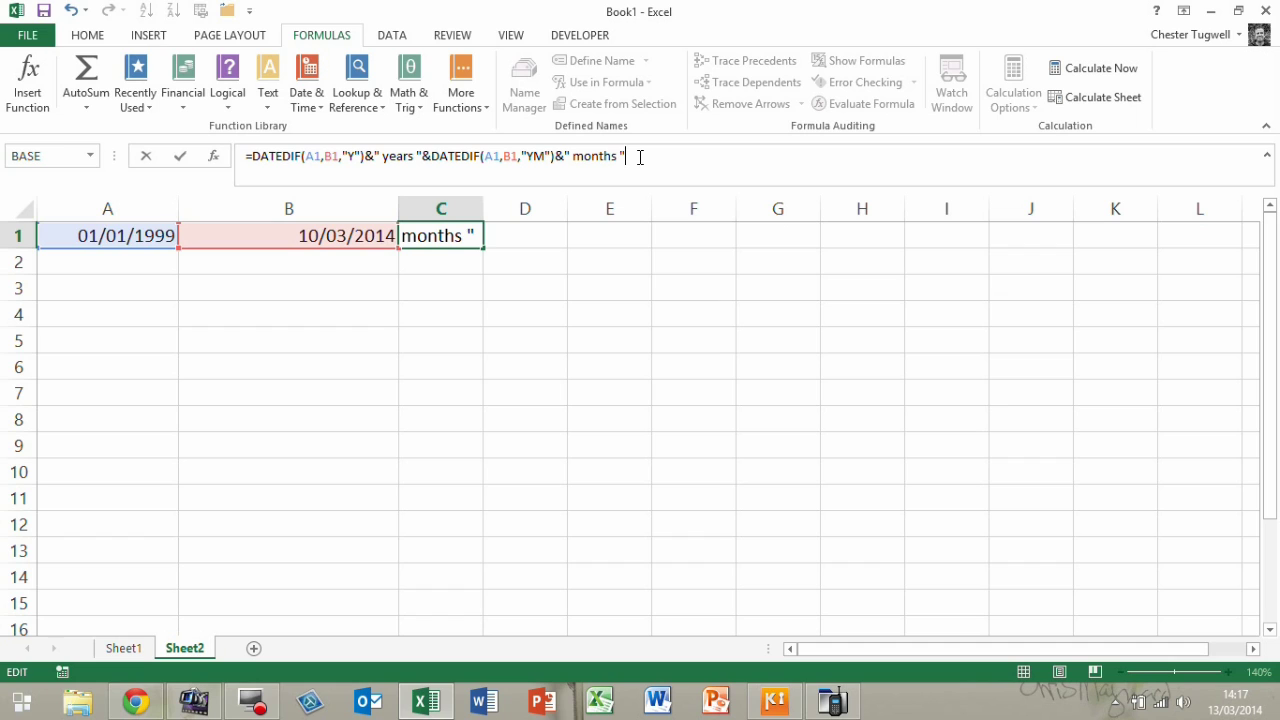
text(&datedif)
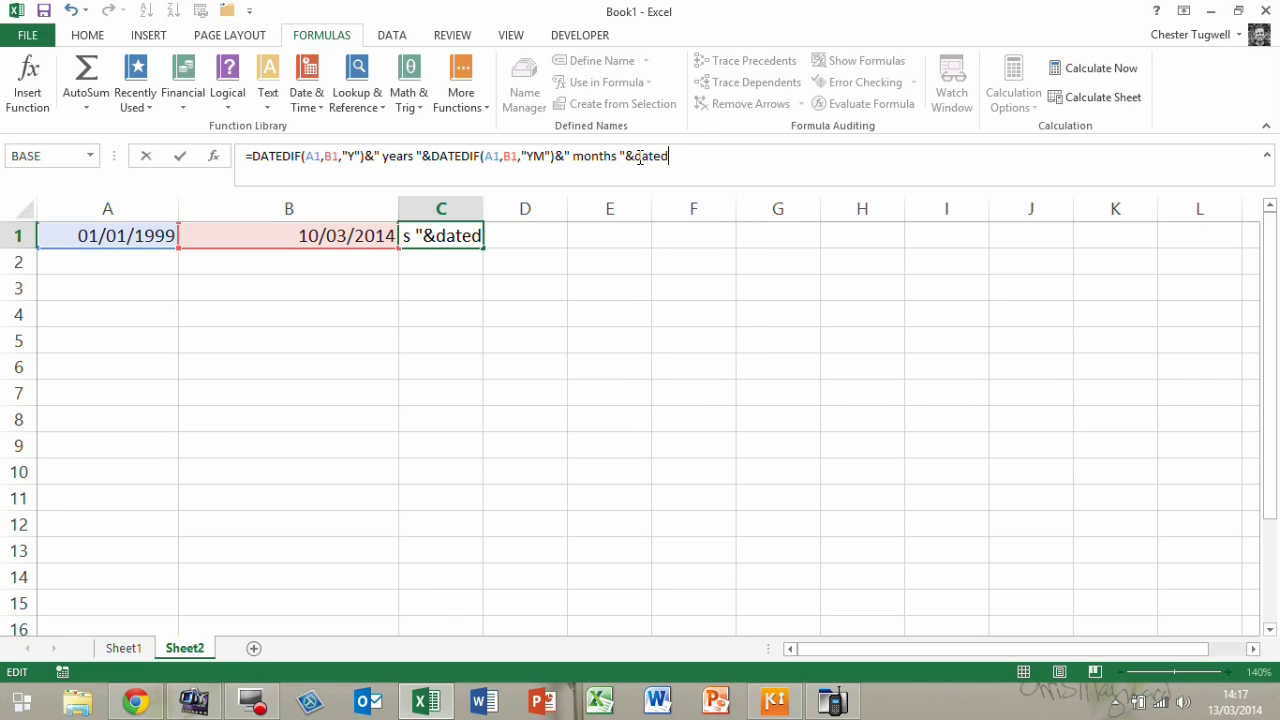
text(()
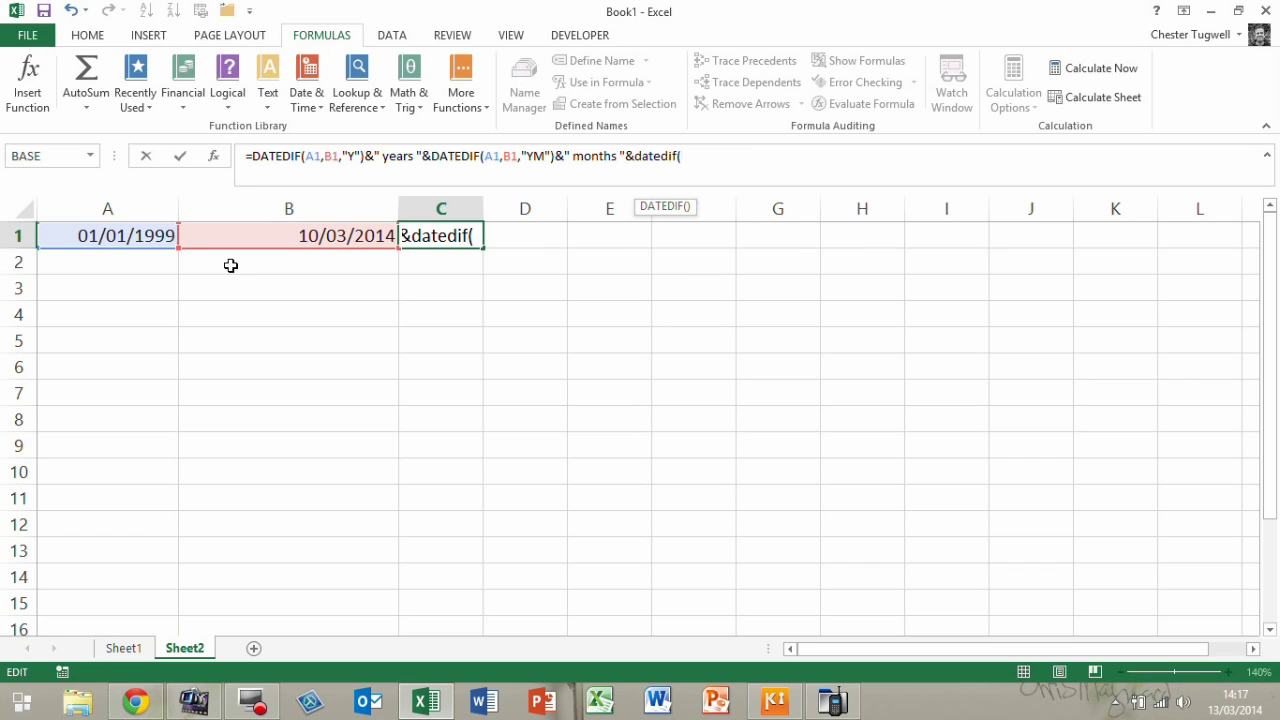
click(145, 237)
text(,)
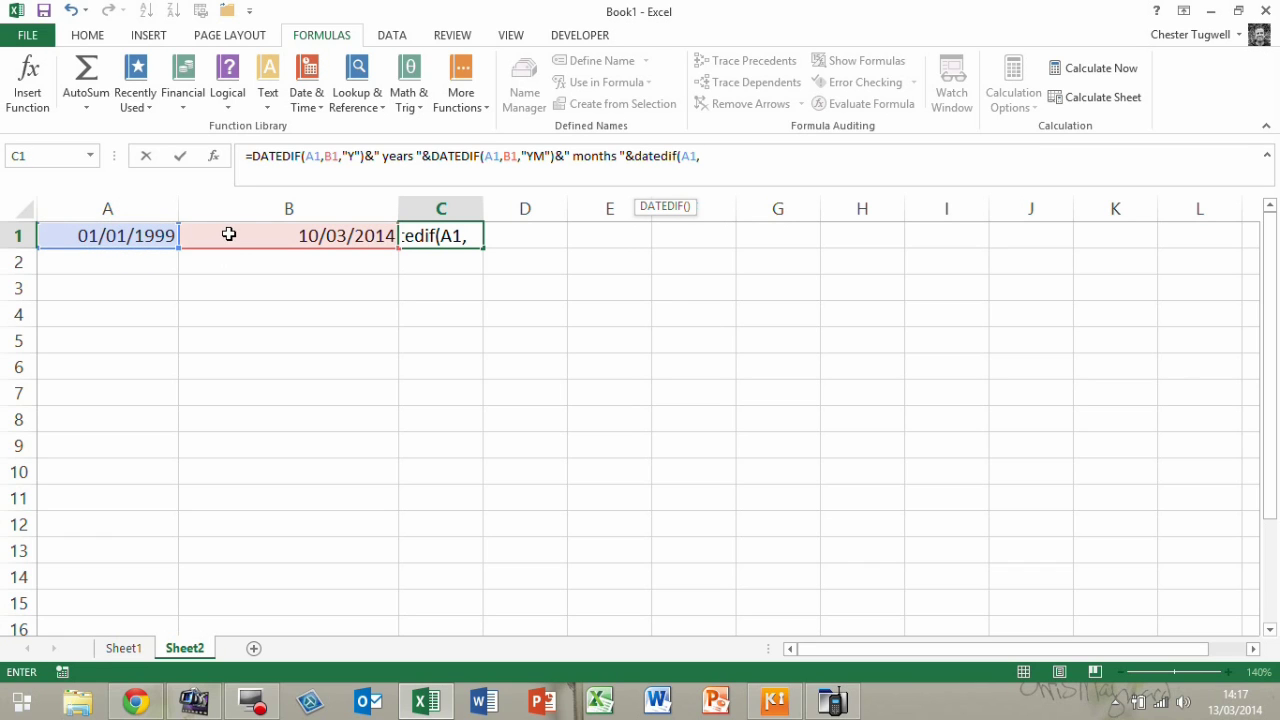
click(228, 234)
text(,")
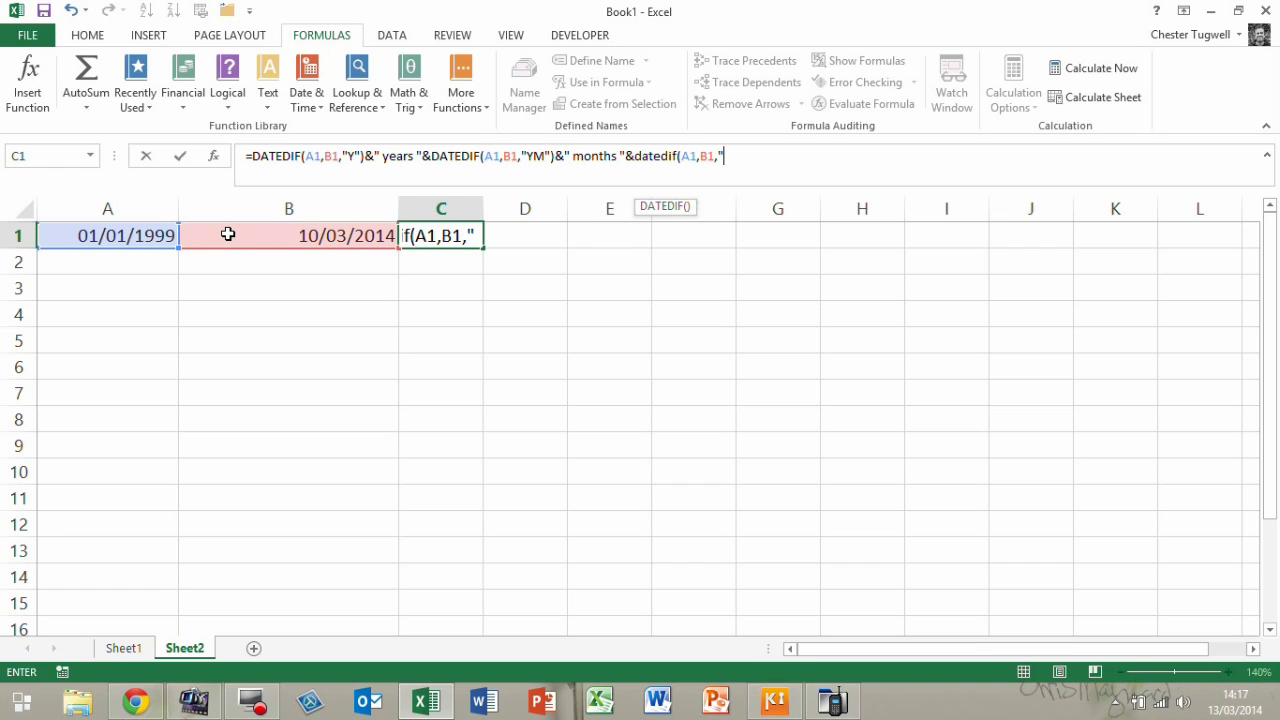
text(MD)
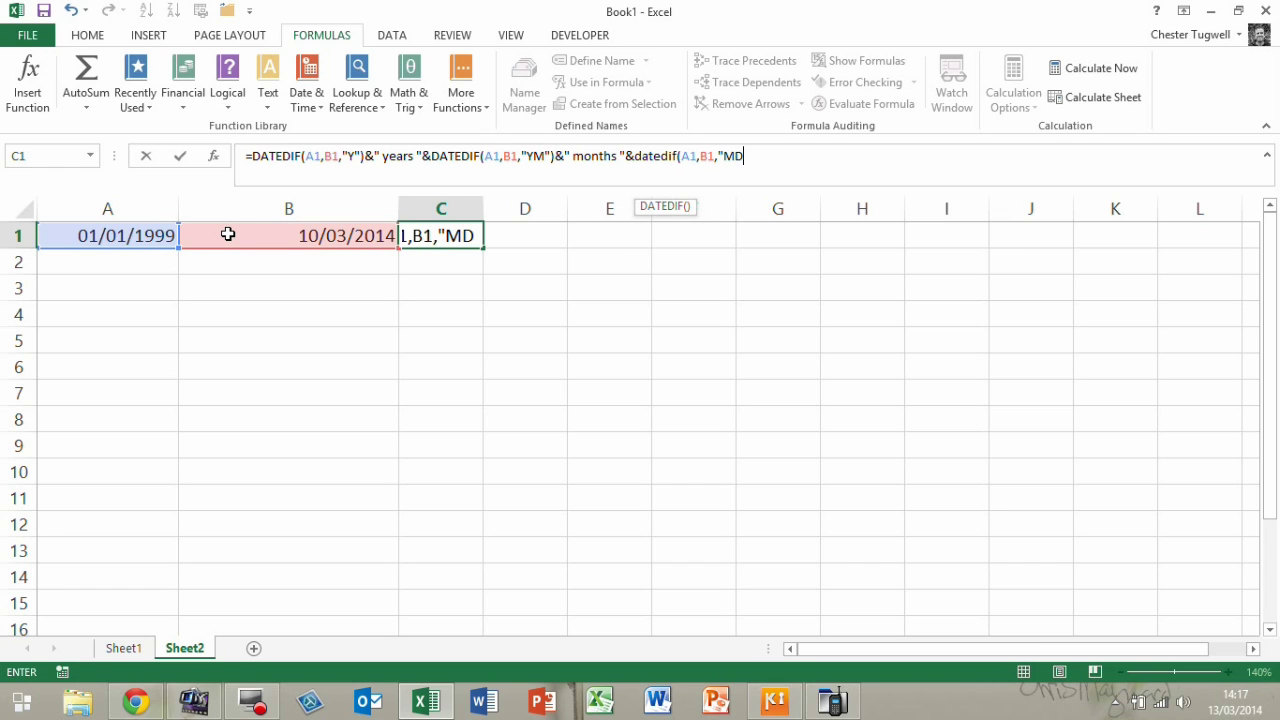
text("))
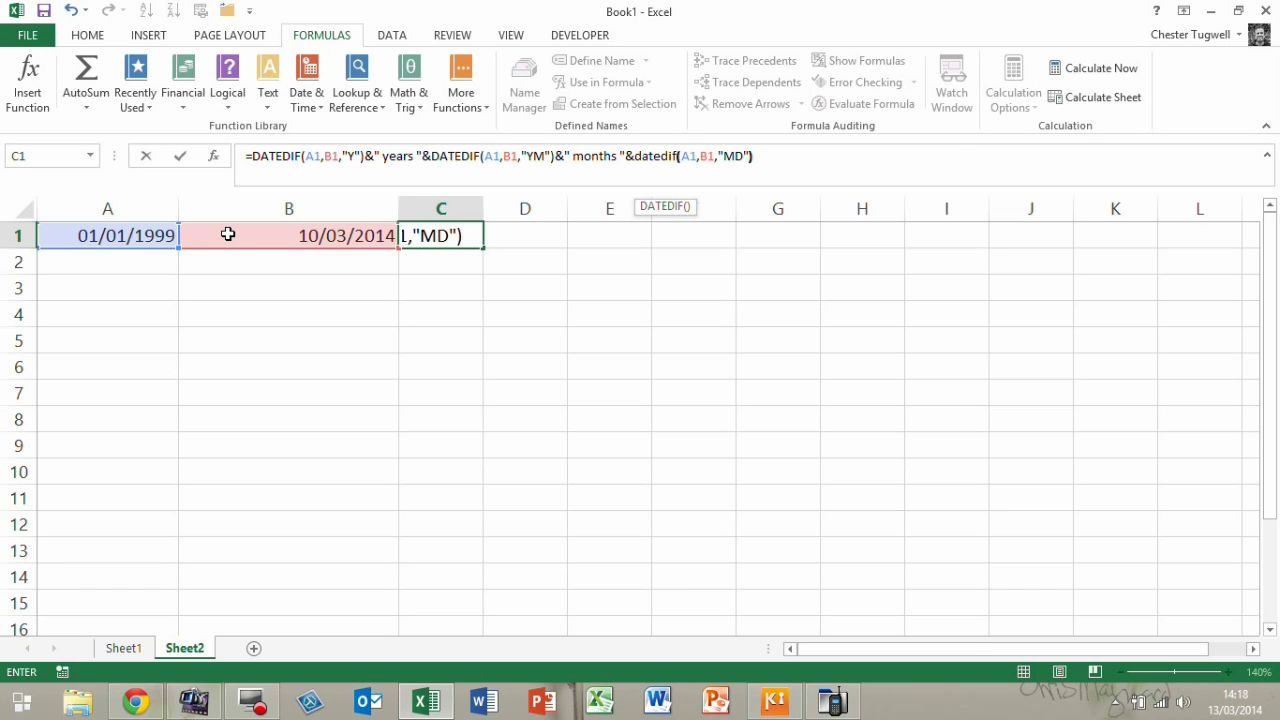
text(&)
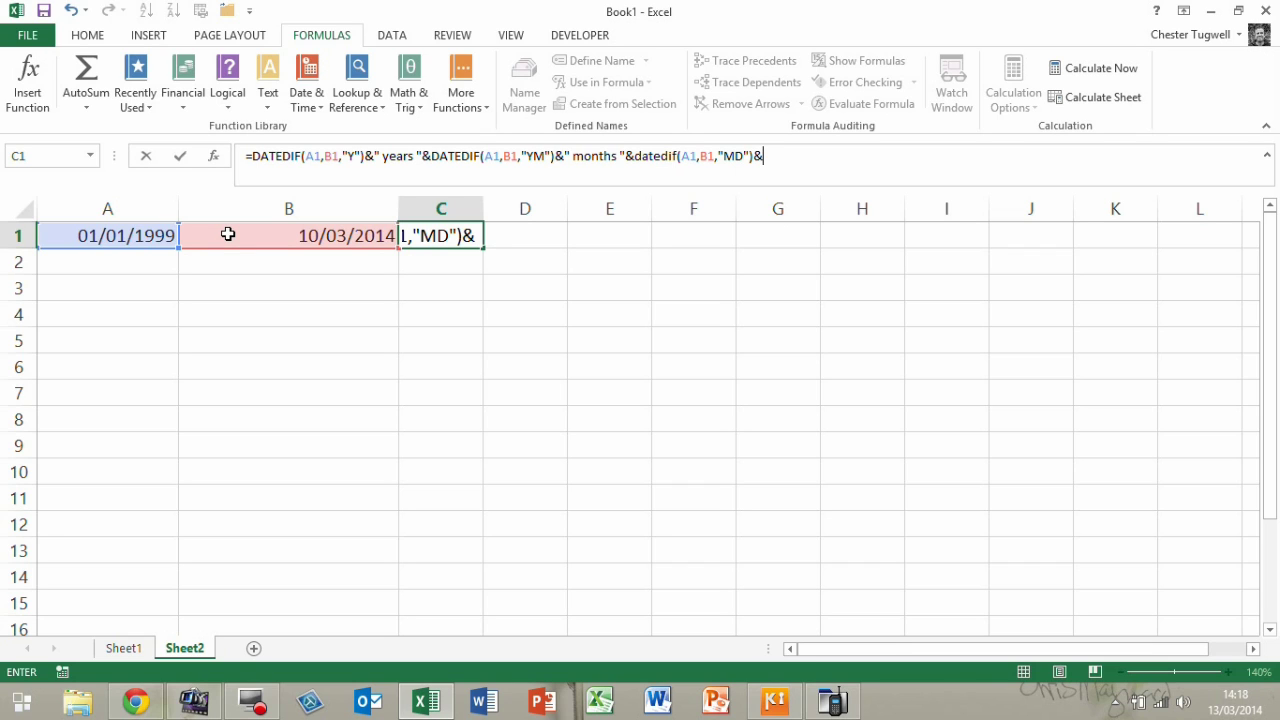
text(" da)
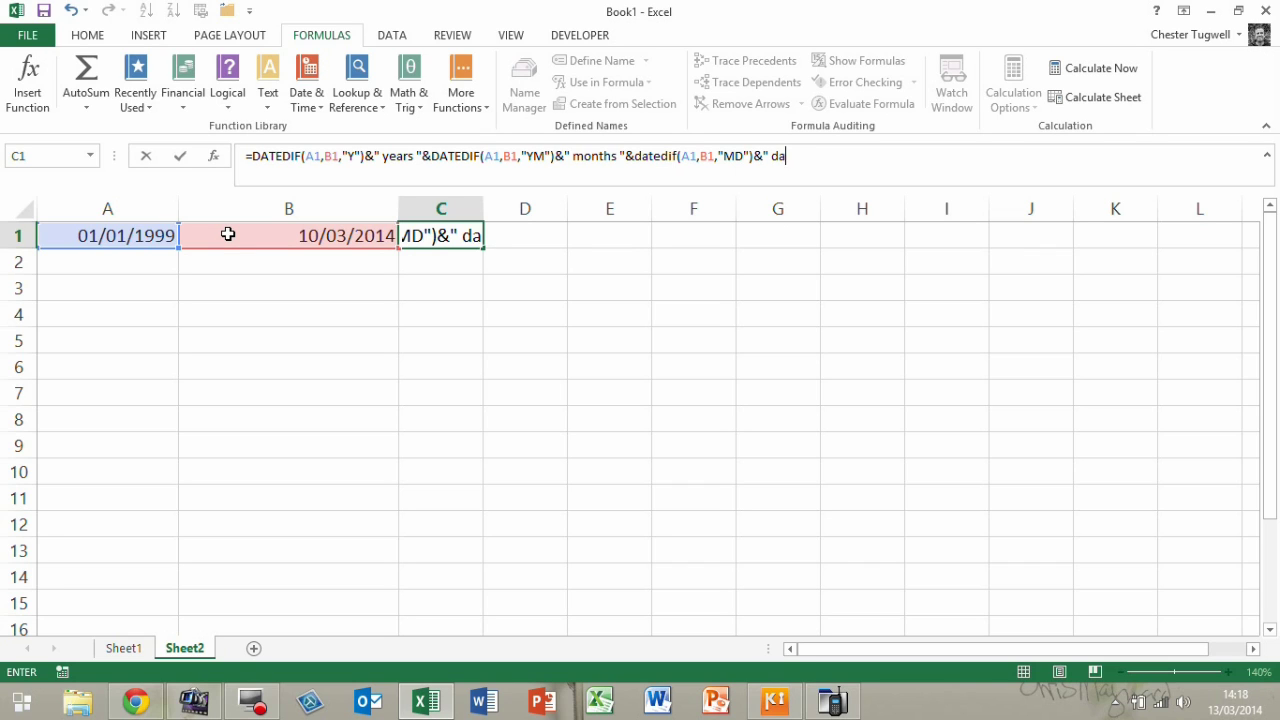
text(ys")
Commit the finished years, months and days DATEDIF formula in C1
key(Return)
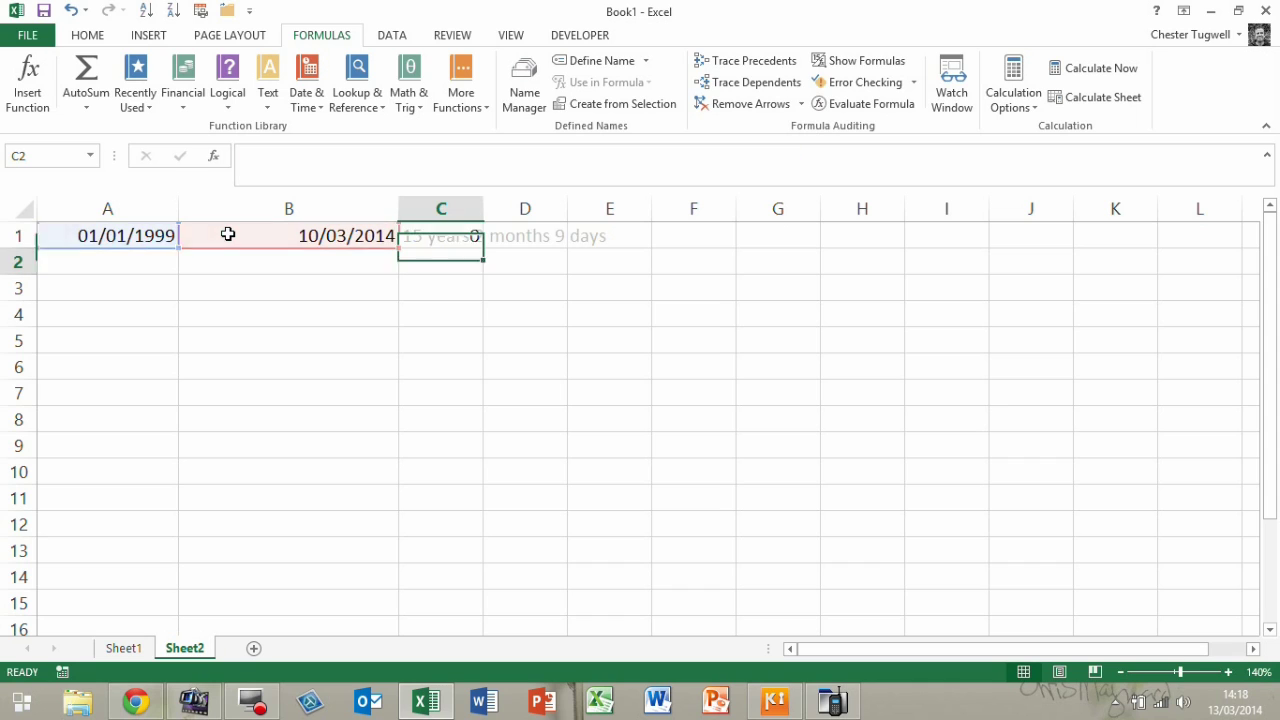